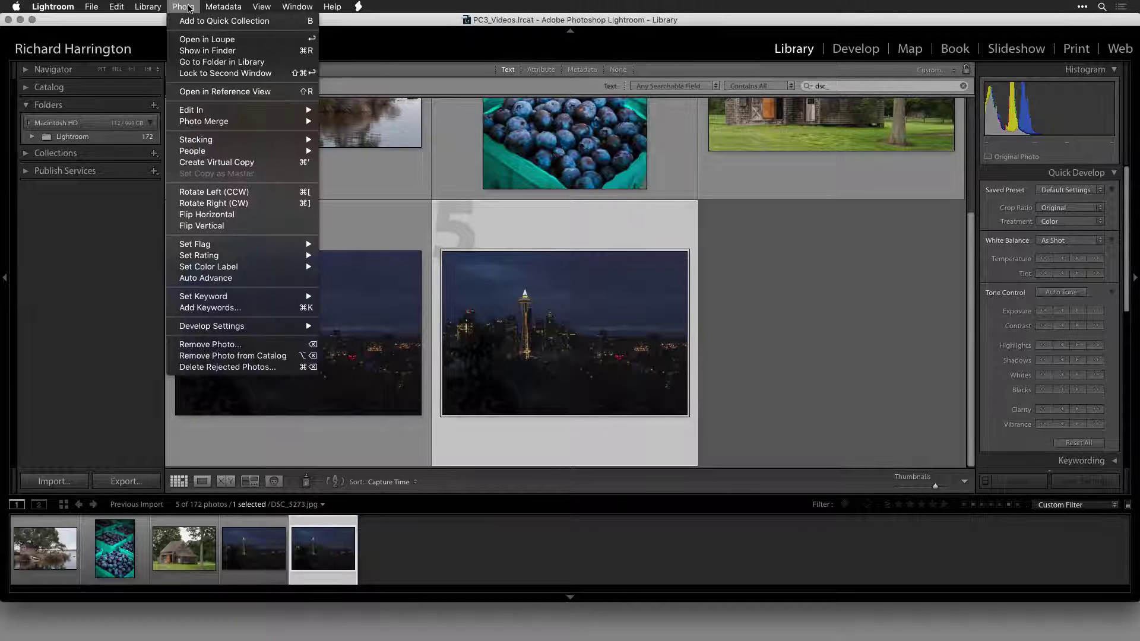
- Send the Space Needle night photo from Lightroom to Perfectly Clear Complete v3 as an edited copy
{"action": "mouse_move", "coordinate": [207, 112]}
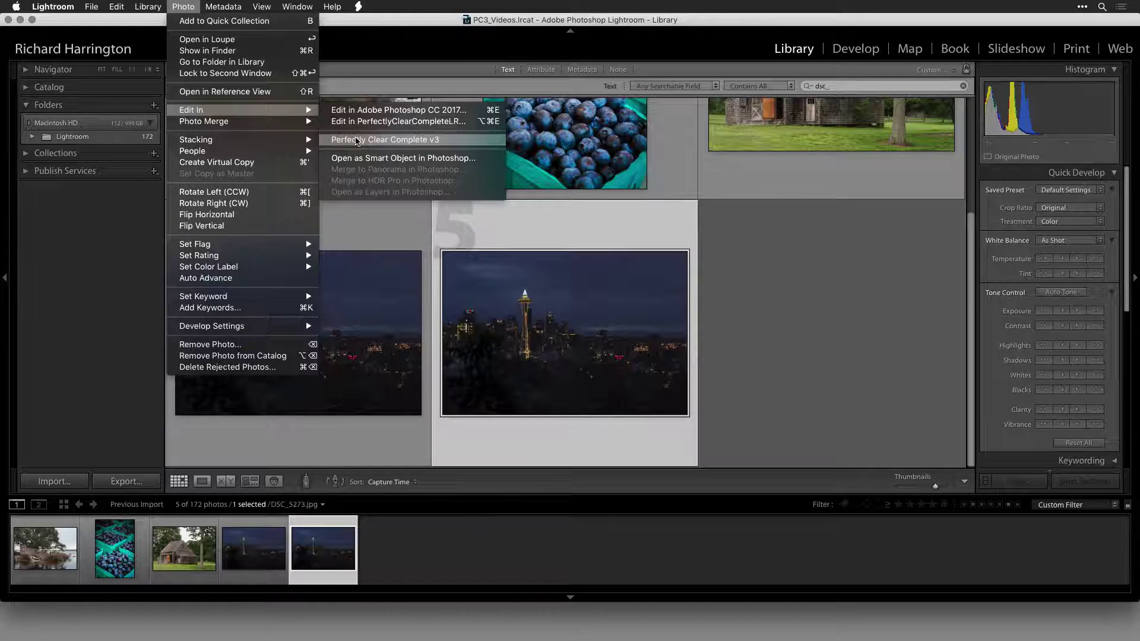
{"action": "left_click", "coordinate": [357, 140]}
{"action": "left_click", "coordinate": [655, 439]}
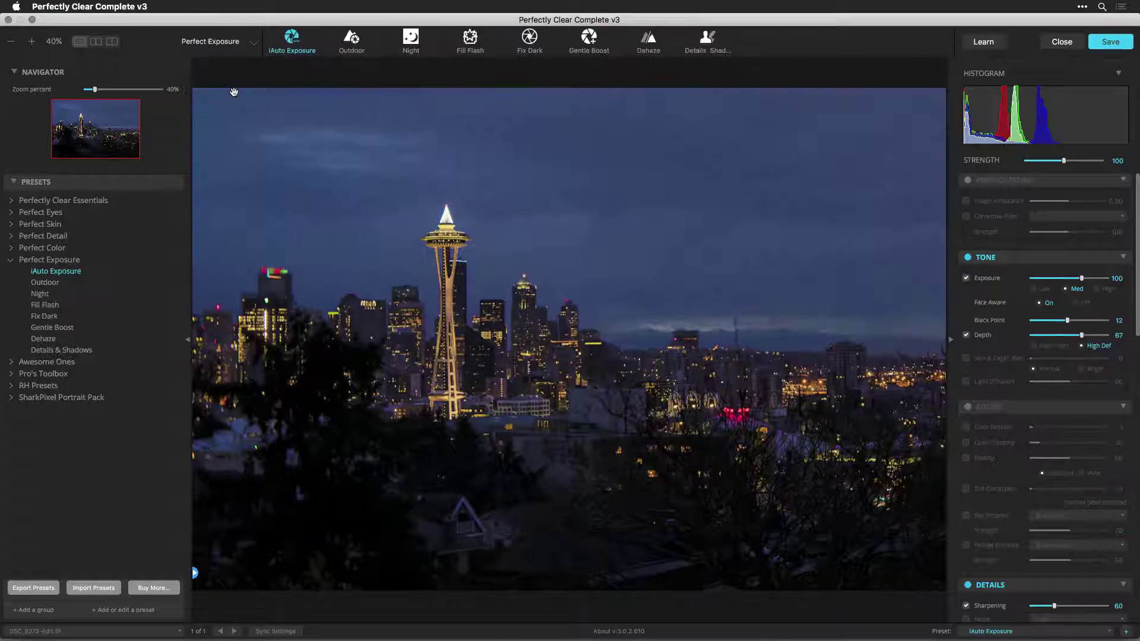
- Apply the Perfect Exposure iAuto Exposure preset to the night skyline photo
{"action": "key", "text": "Down"}
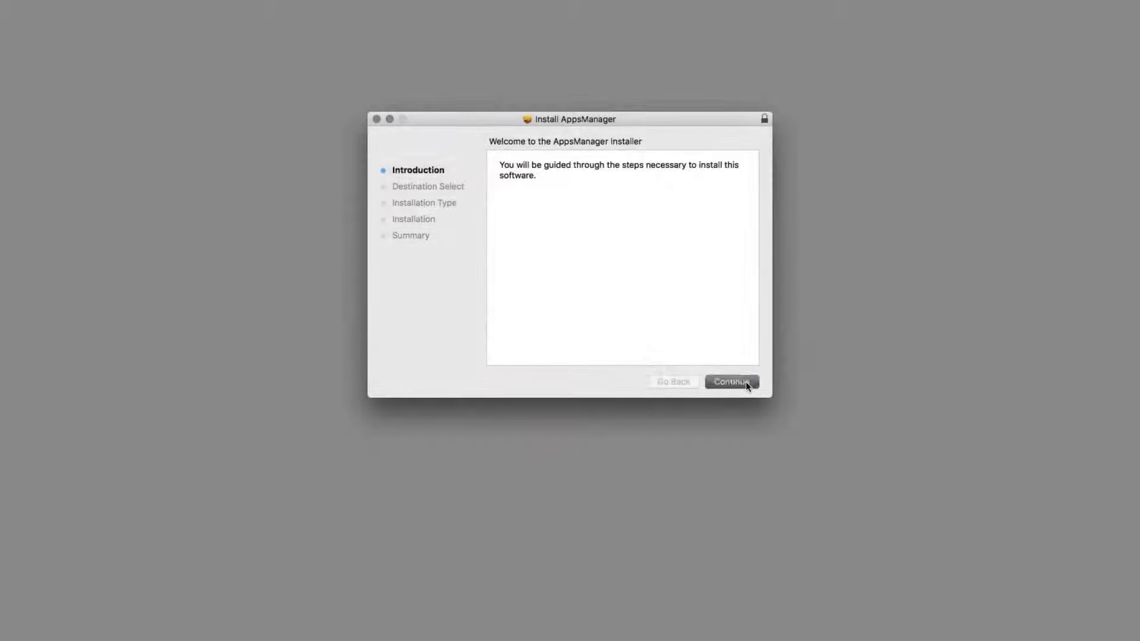
- Continue the Mac Apps Manager installer and start the installation
{"action": "left_click", "coordinate": [746, 382]}
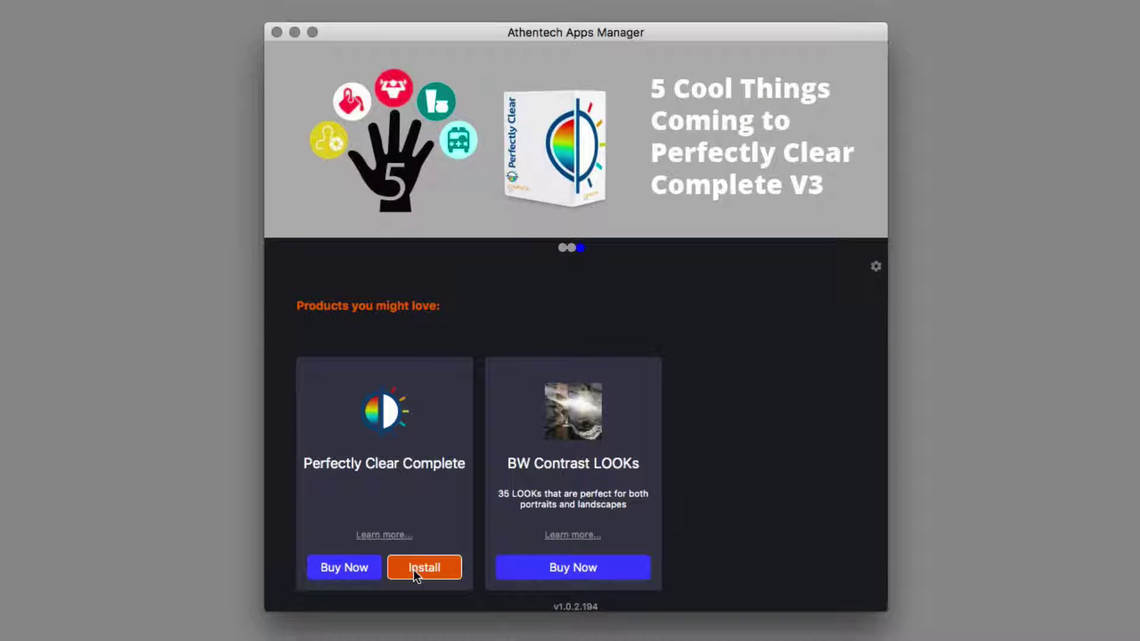
- Start installing Perfectly Clear Complete V3, passing the introduction and agreeing to the license
{"action": "left_click", "coordinate": [413, 569]}
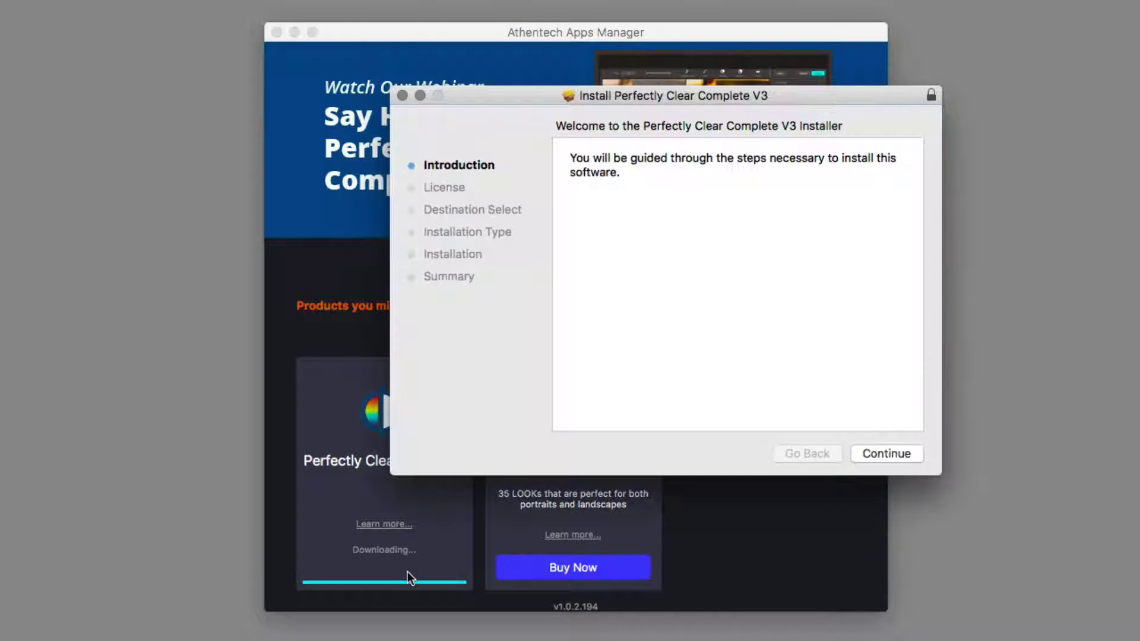
{"action": "left_click", "coordinate": [886, 454]}
{"action": "left_click", "coordinate": [886, 454]}
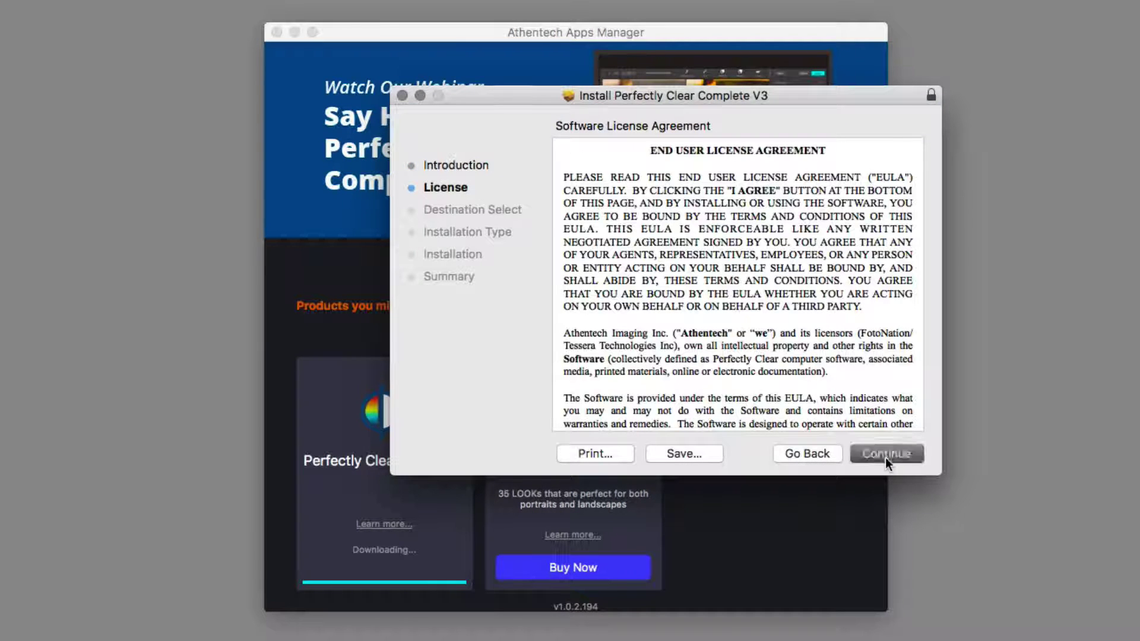
{"action": "left_click", "coordinate": [842, 239]}
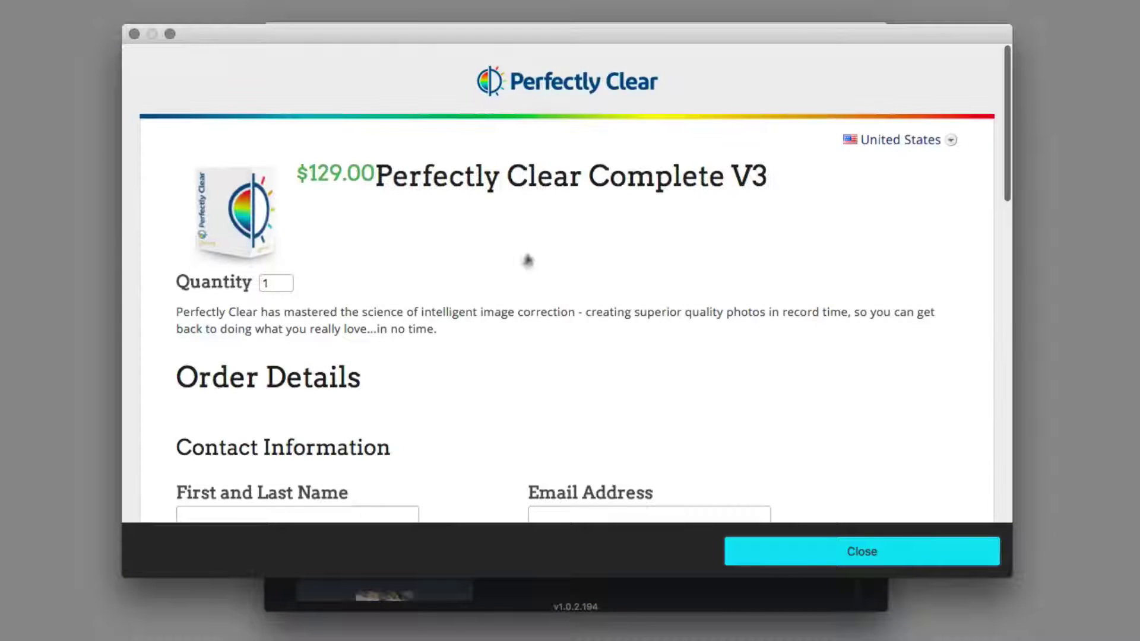
- Enter the buyer's full name and install the Apps Manager update
{"action": "scroll", "coordinate": [536, 250], "scroll_direction": "down", "scroll_amount": 5}
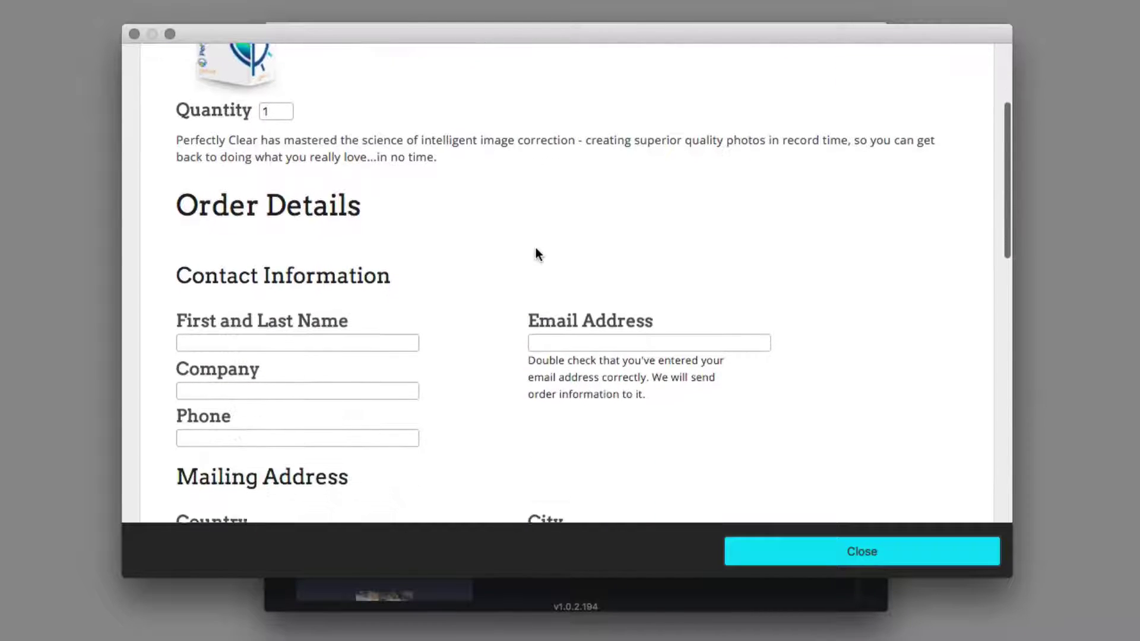
{"action": "left_click", "coordinate": [376, 321]}
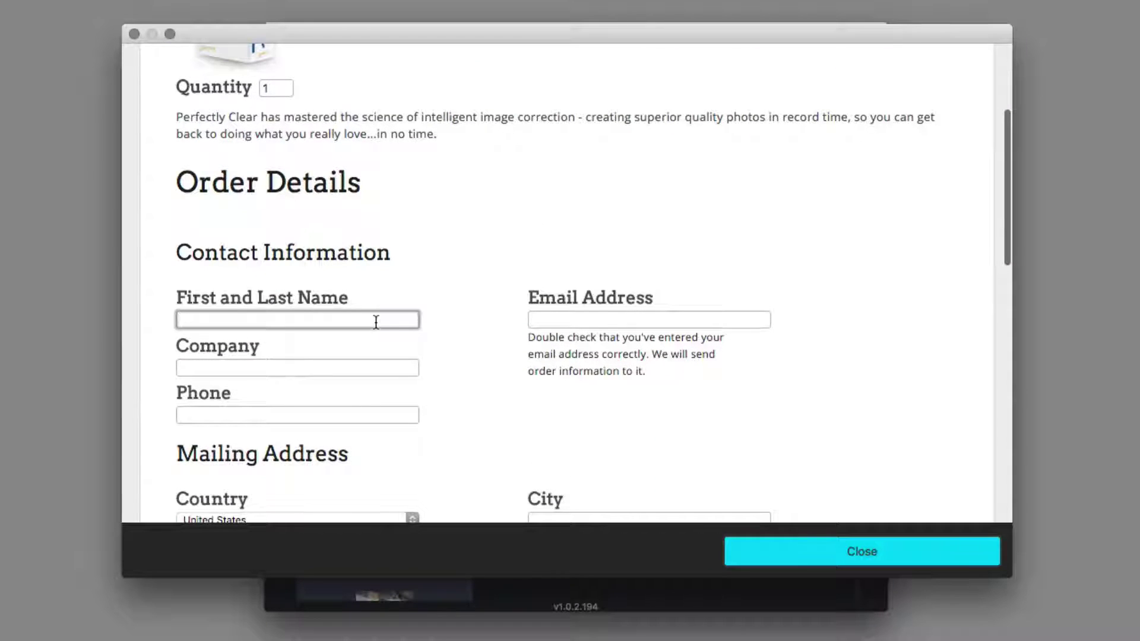
{"action": "type", "text": "Richard H"}
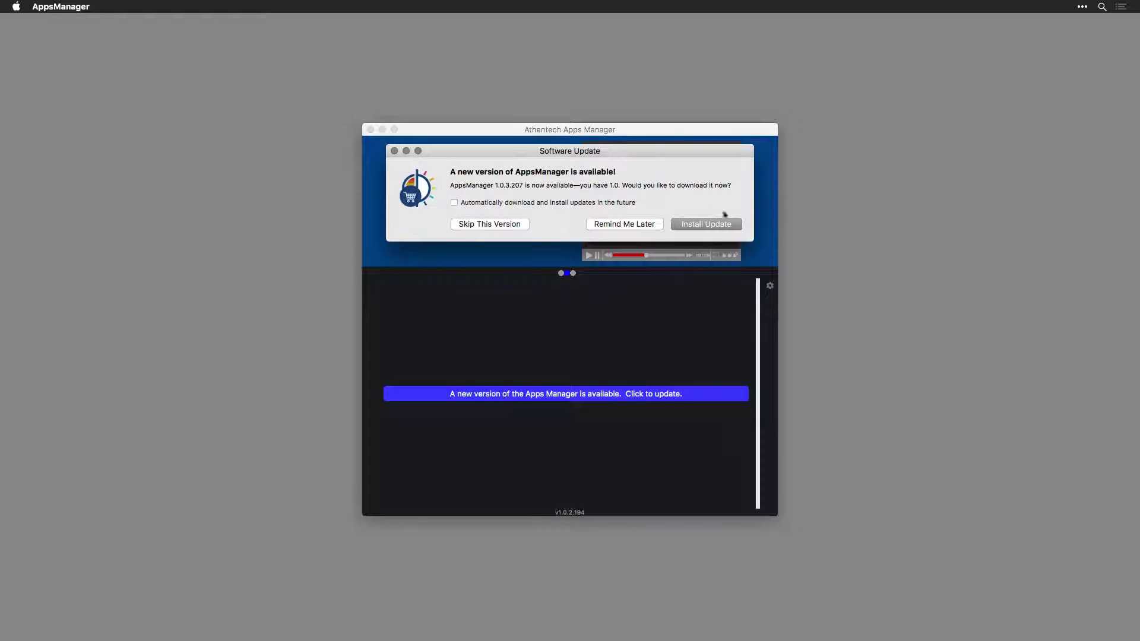
{"action": "left_click", "coordinate": [717, 224]}
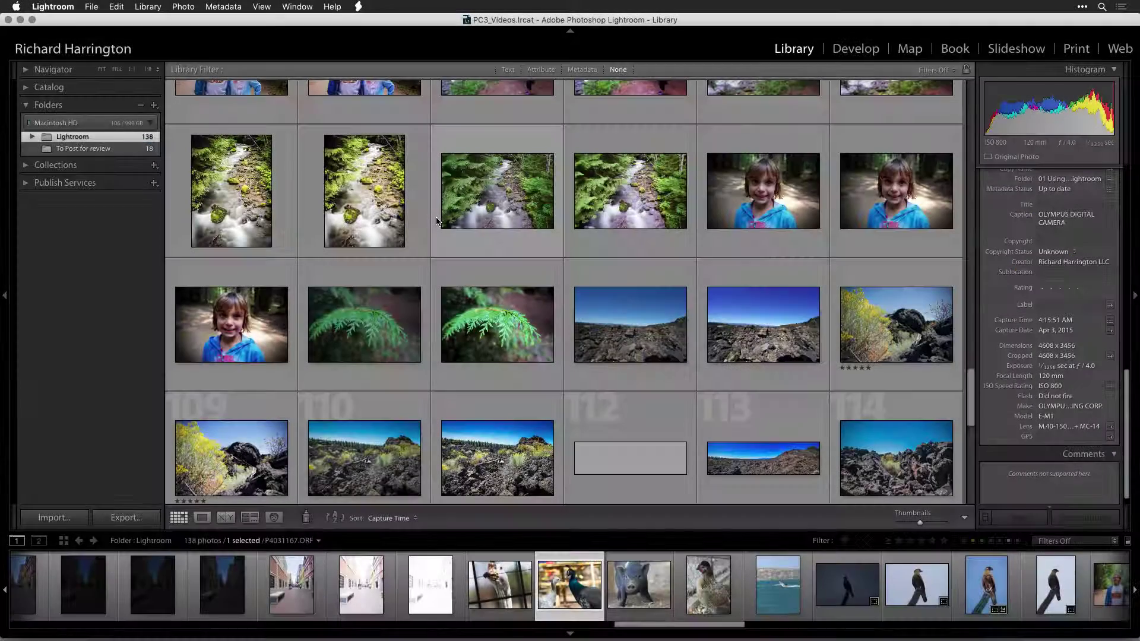
- Open the fern photo in Loupe and edit a copy with Lightroom Adjustments in Perfectly Clear Complete v3
{"action": "left_click", "coordinate": [376, 319]}
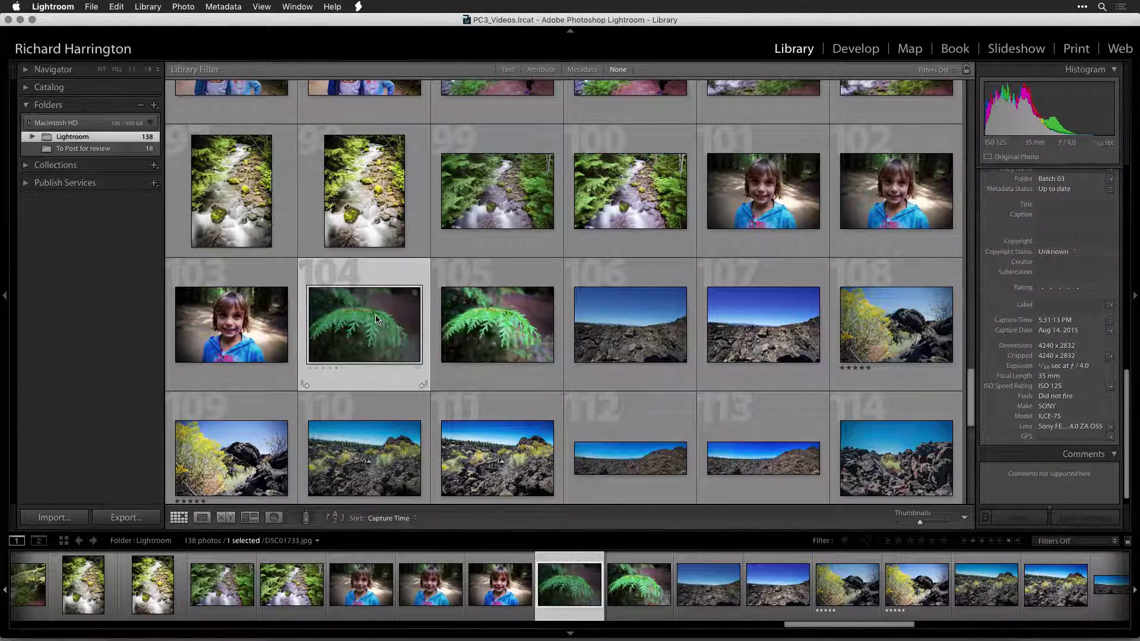
{"action": "double_click", "coordinate": [375, 320]}
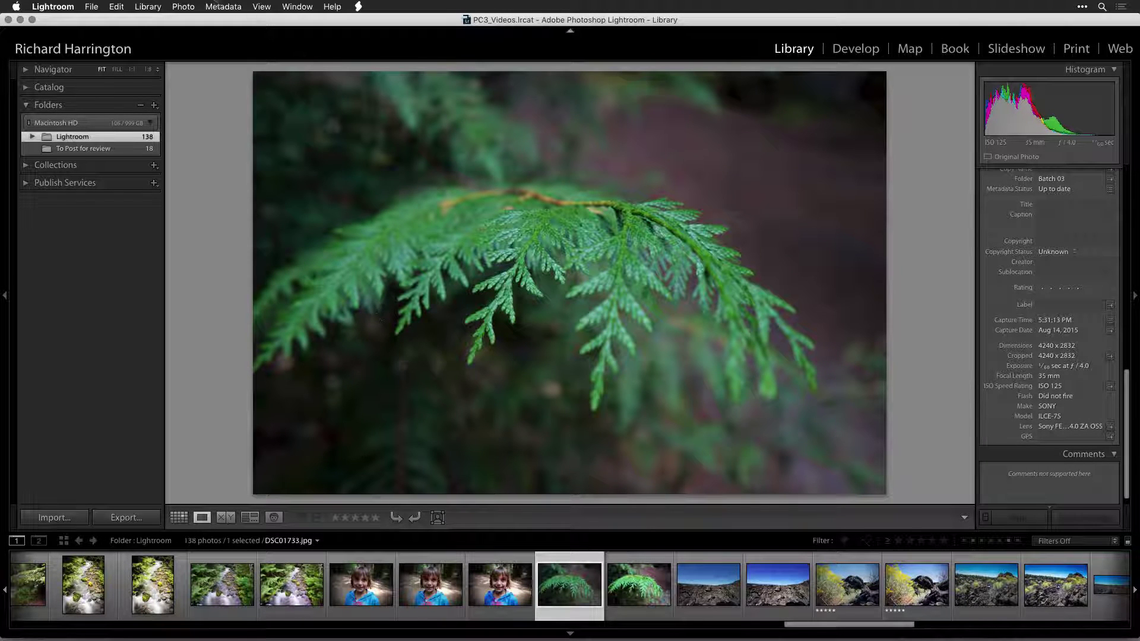
{"action": "left_click", "coordinate": [184, 6]}
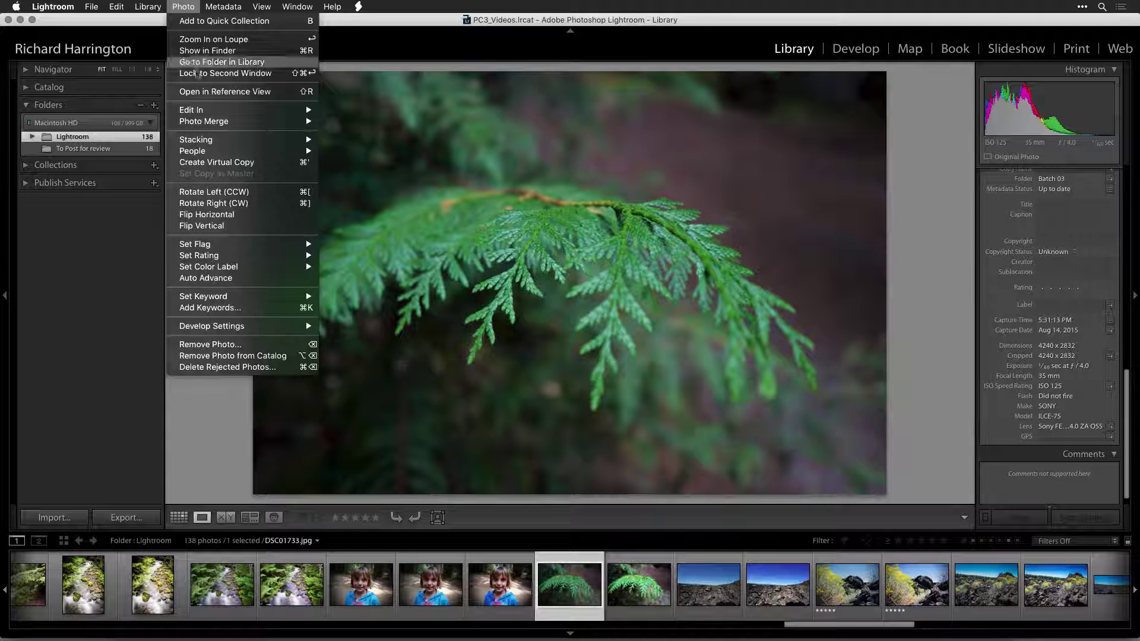
{"action": "mouse_move", "coordinate": [202, 111]}
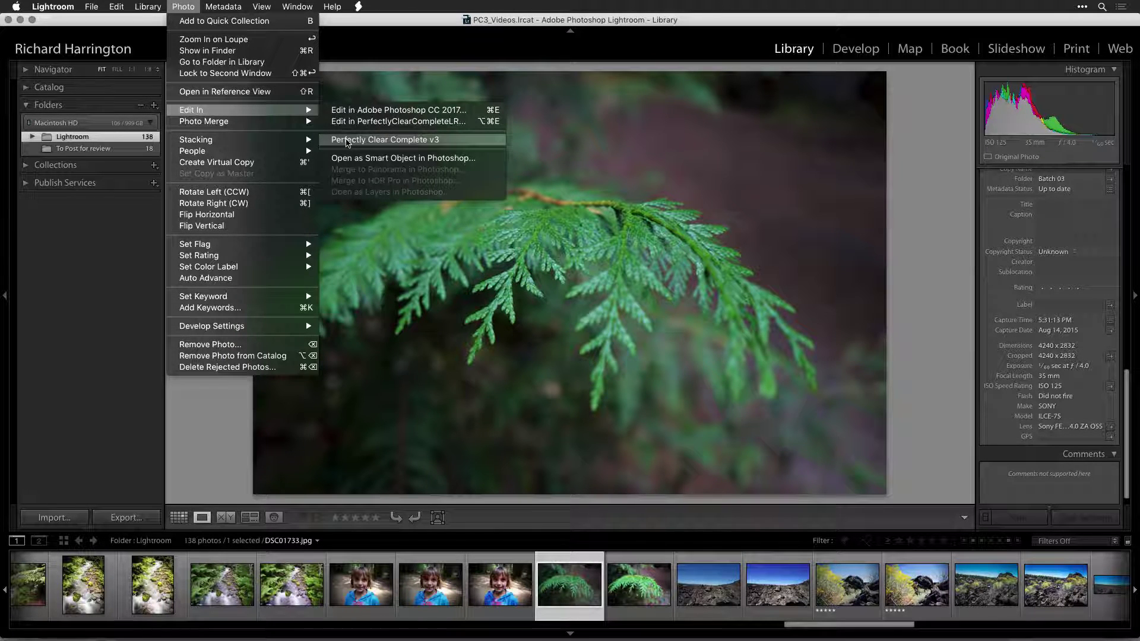
{"action": "left_click", "coordinate": [348, 141]}
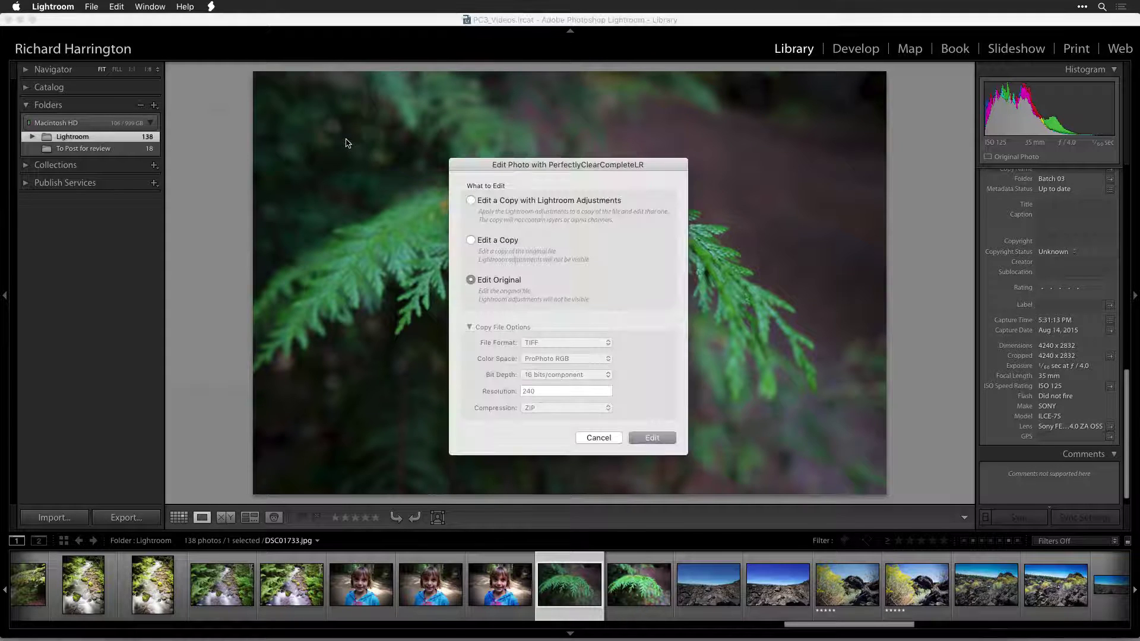
{"action": "left_click", "coordinate": [602, 203]}
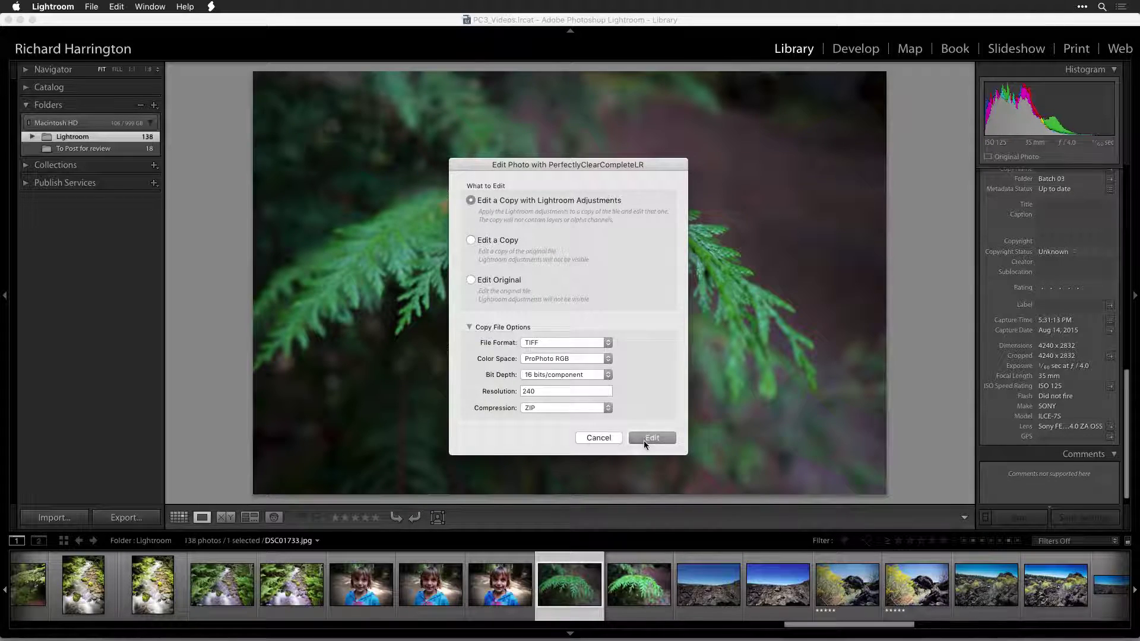
{"action": "left_click", "coordinate": [646, 439]}
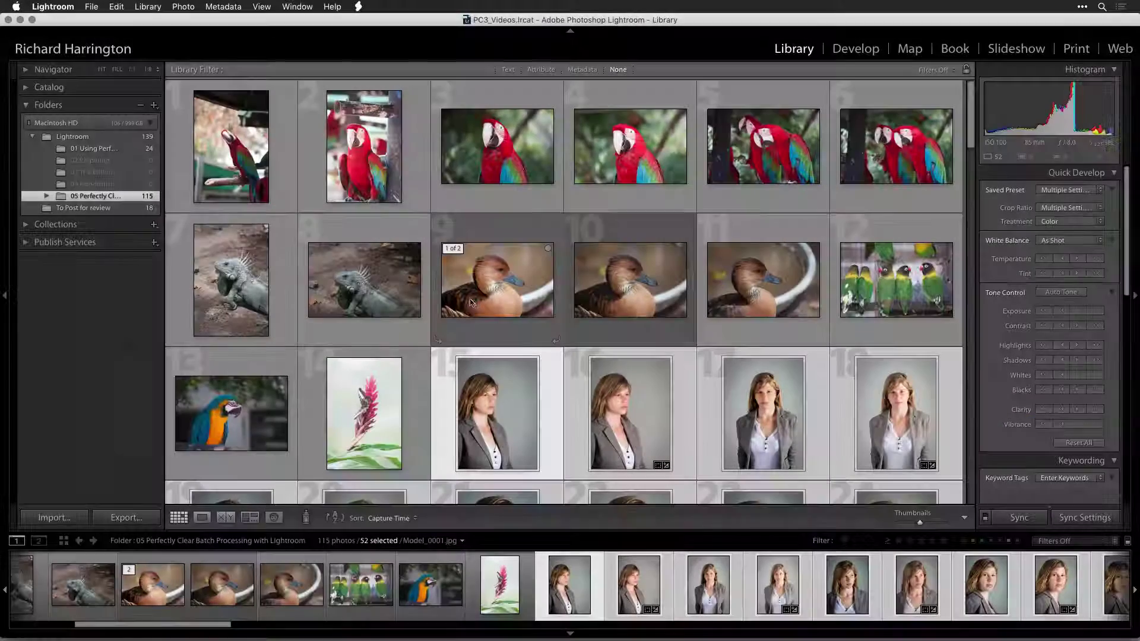
- Select the blue macaw and four more bird photos and edit copies in Perfectly Clear Complete v3
{"action": "left_click", "coordinate": [234, 436]}
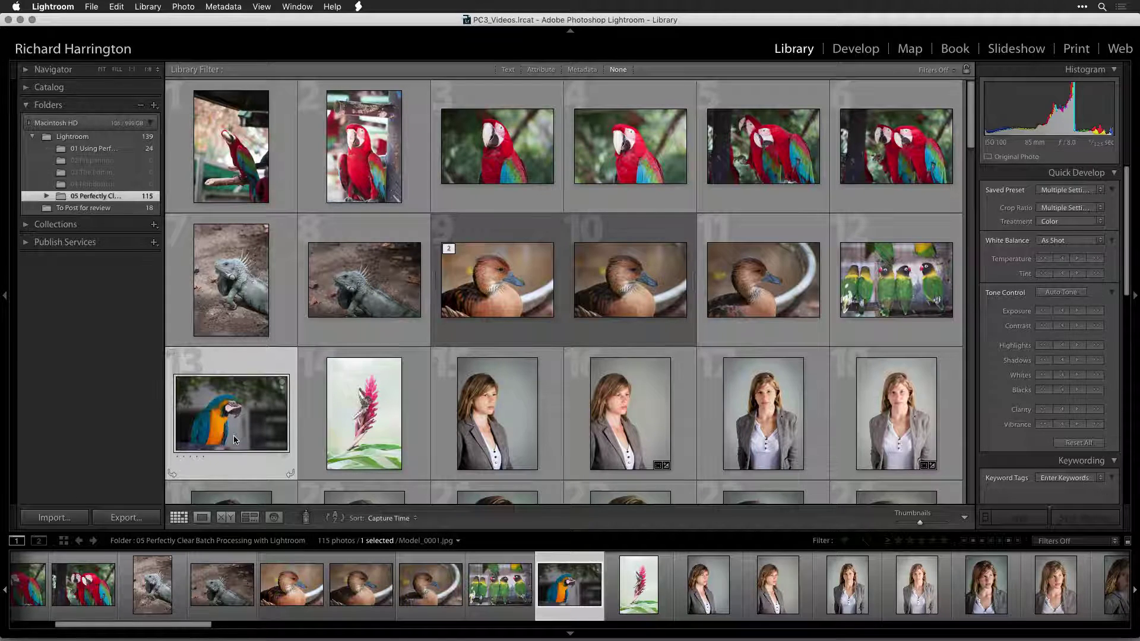
{"action": "left_click", "coordinate": [184, 7]}
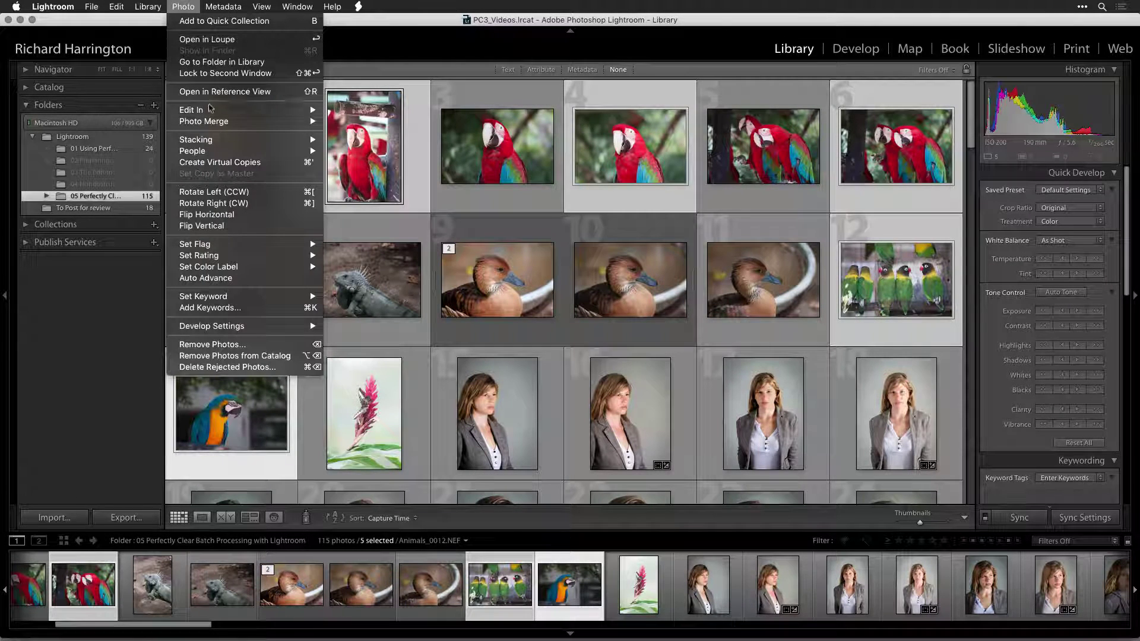
{"action": "mouse_move", "coordinate": [211, 110]}
{"action": "left_click", "coordinate": [372, 135]}
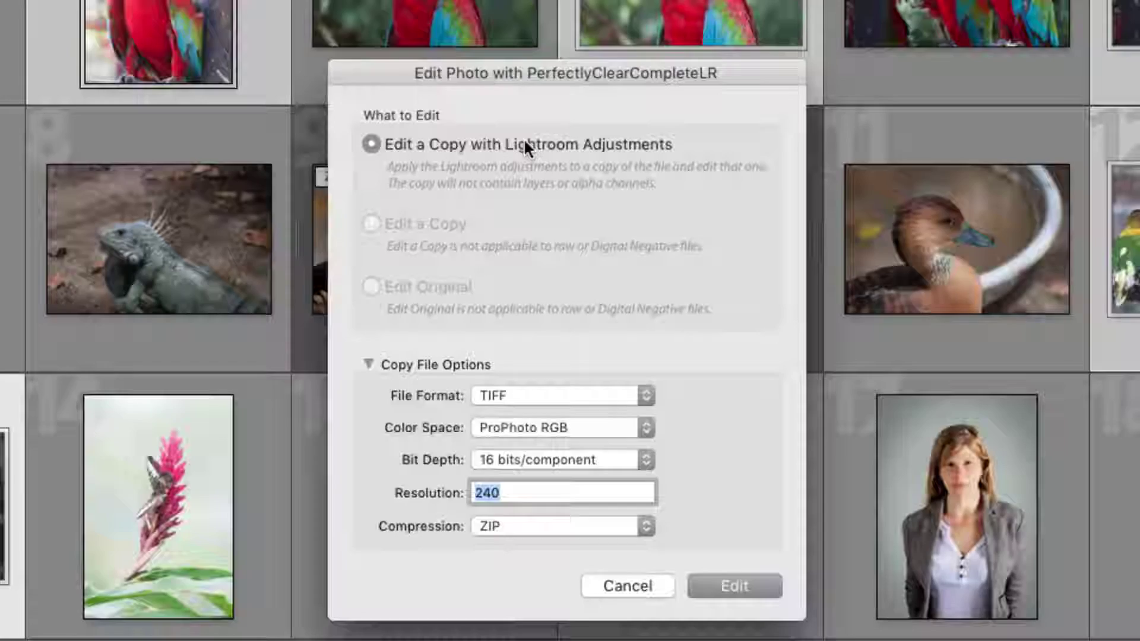
{"action": "key", "text": "Return"}
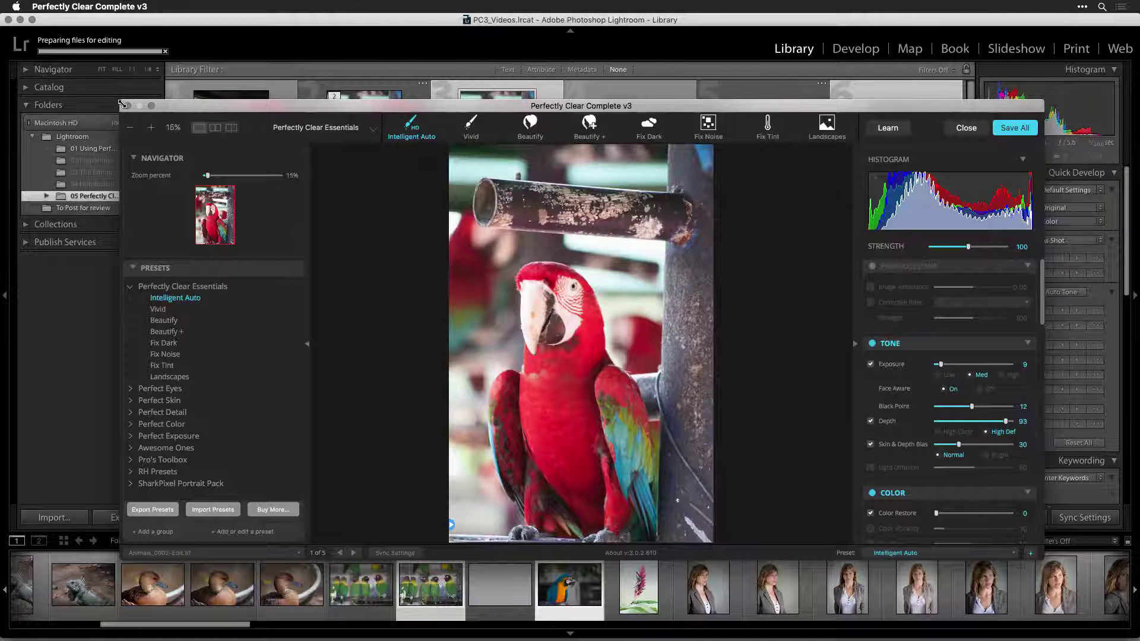
- Enlarge the Perfectly Clear editing window, then switch it to full screen
{"action": "left_click_drag", "start_coordinate": [121, 103], "coordinate": [38, 73]}
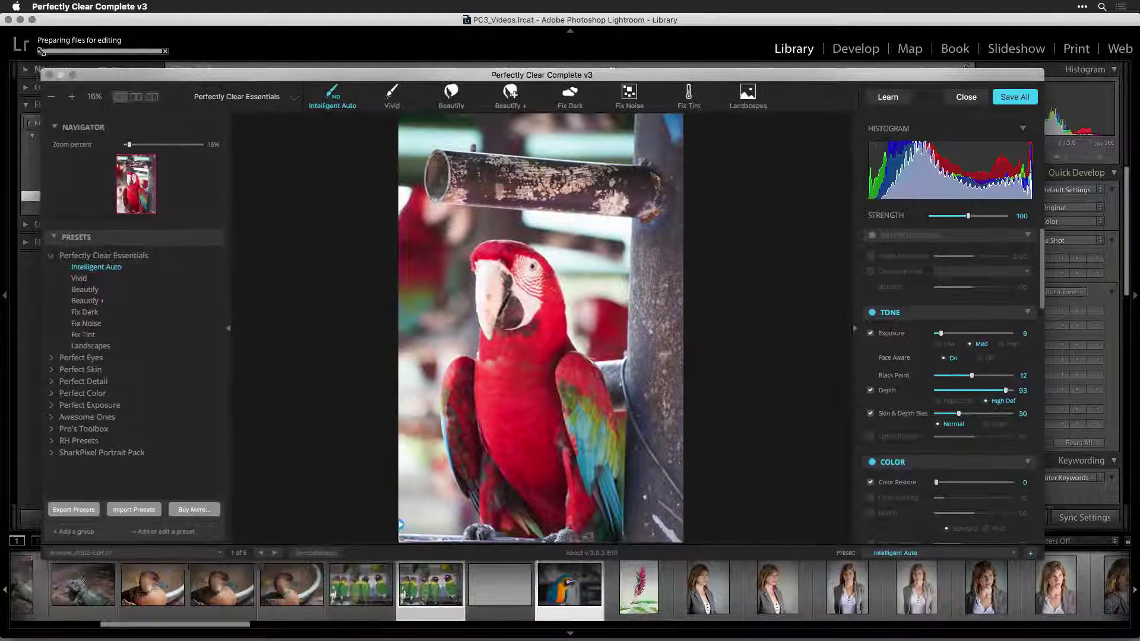
{"action": "left_click", "coordinate": [69, 75]}
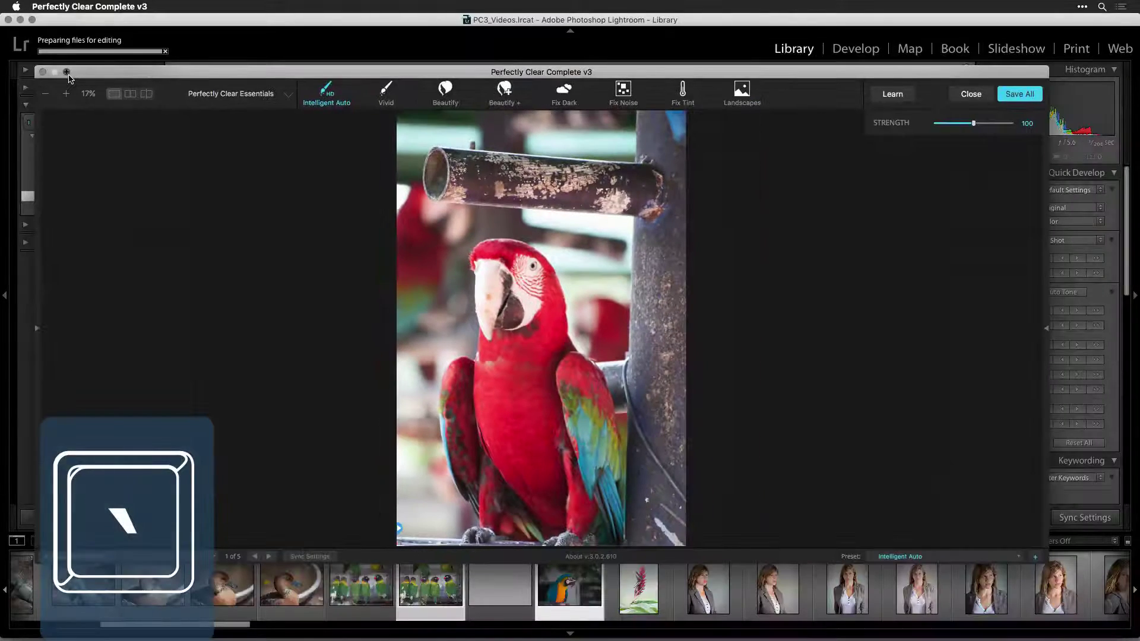
{"action": "left_click", "coordinate": [67, 71]}
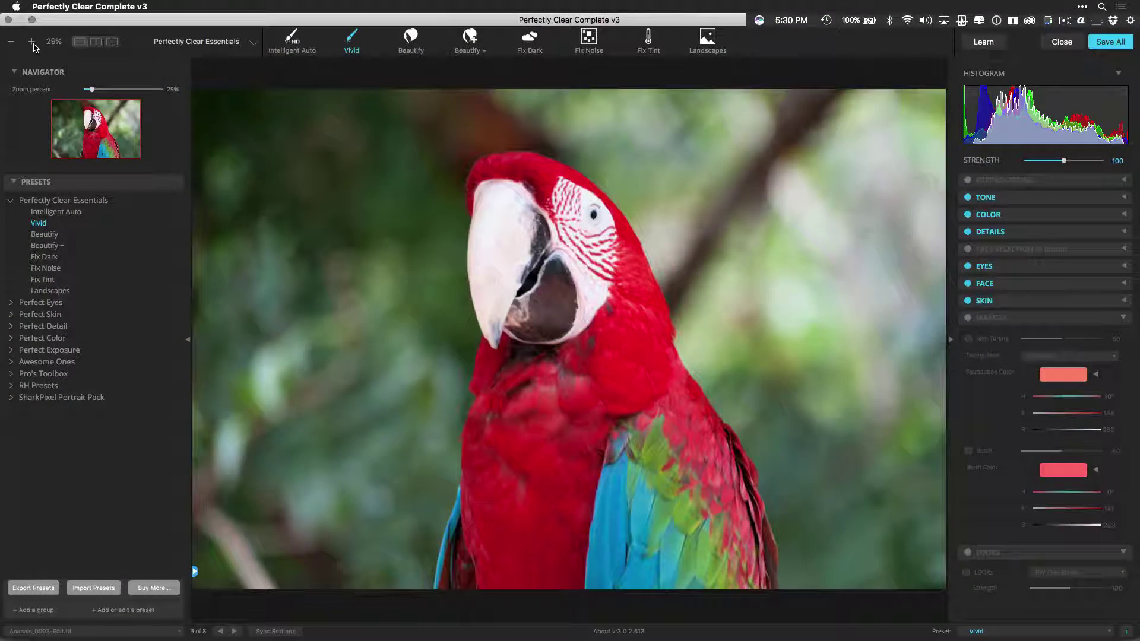
- Step the macaw photo's zoom through 50%, 40% and 80%, then back to fit
{"action": "left_click", "coordinate": [32, 43]}
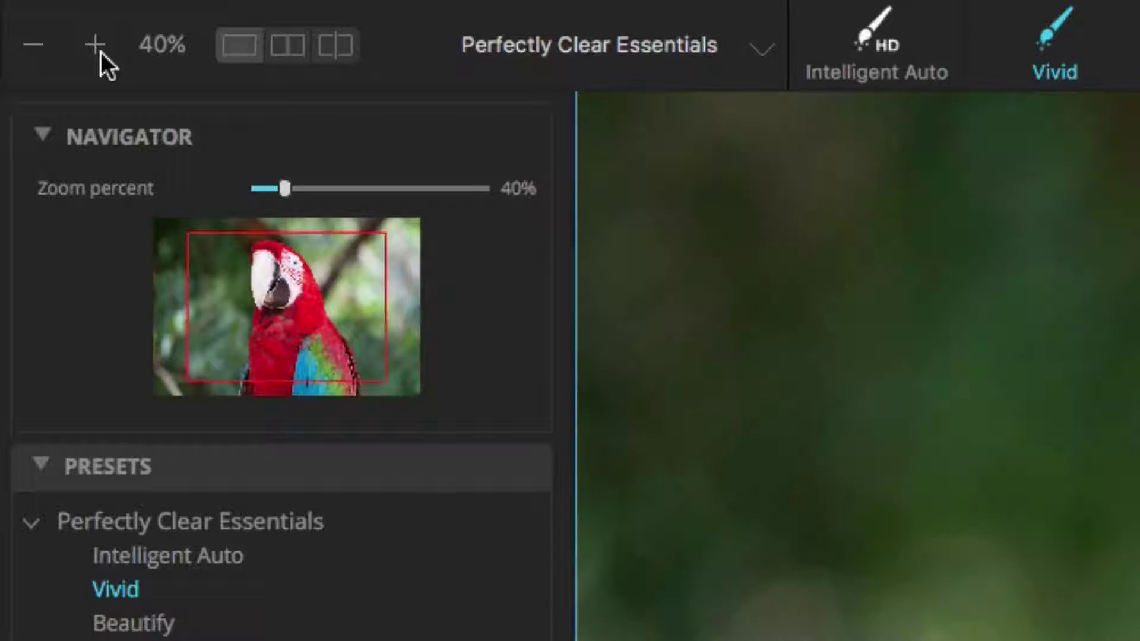
{"action": "left_click", "coordinate": [33, 43]}
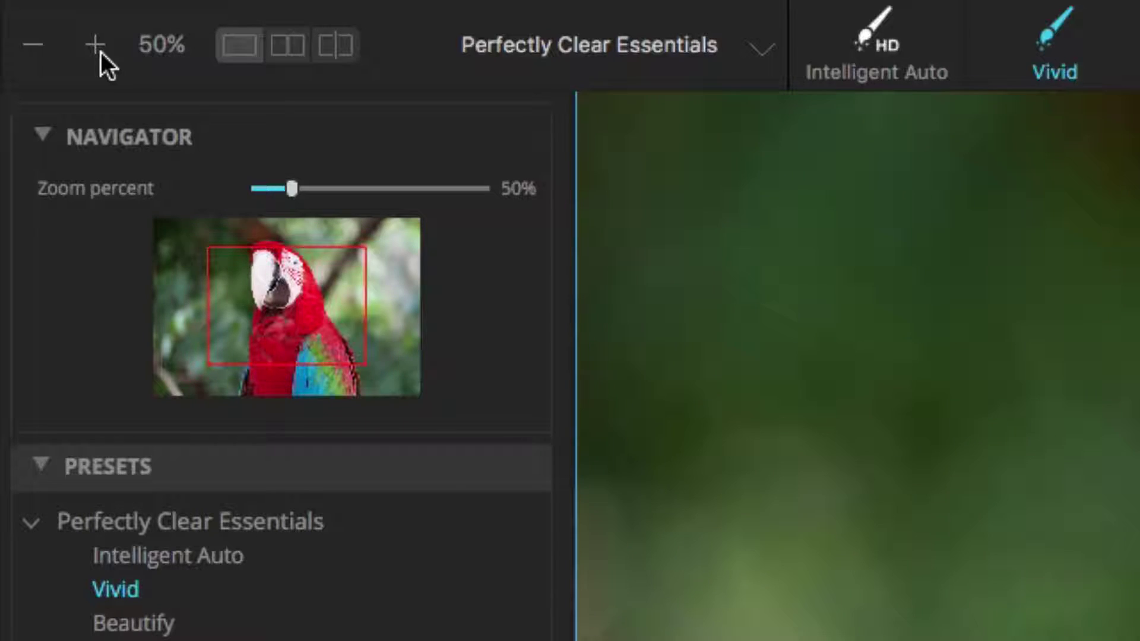
{"action": "left_click", "coordinate": [56, 41]}
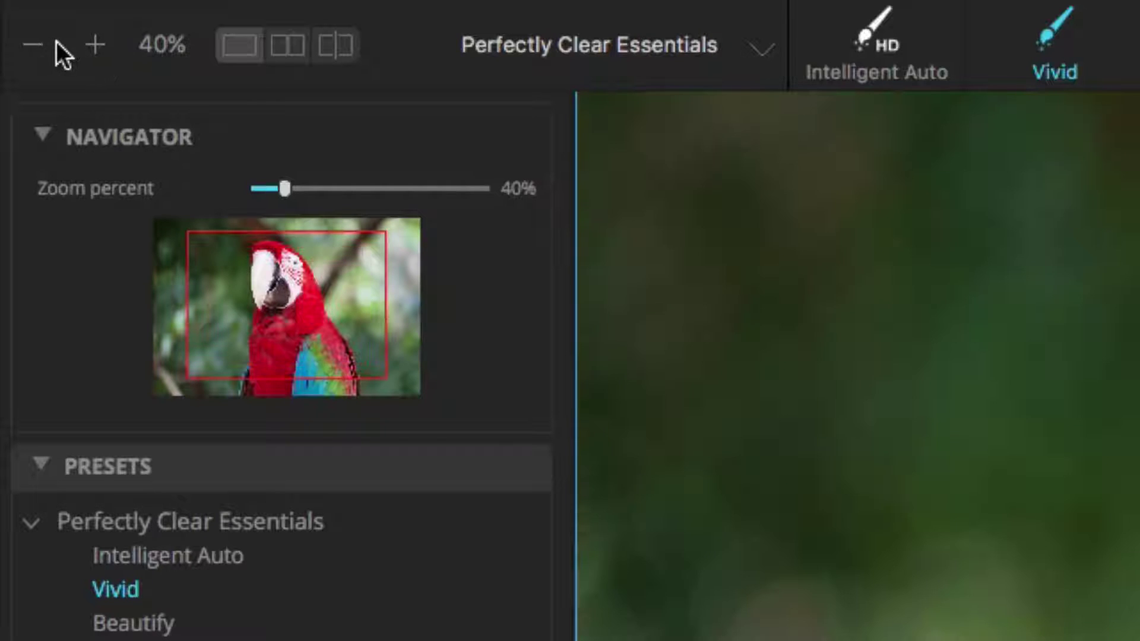
{"action": "key", "text": "super+equal"}
{"action": "key", "text": "super+equal"}
{"action": "key", "text": "super+equal"}
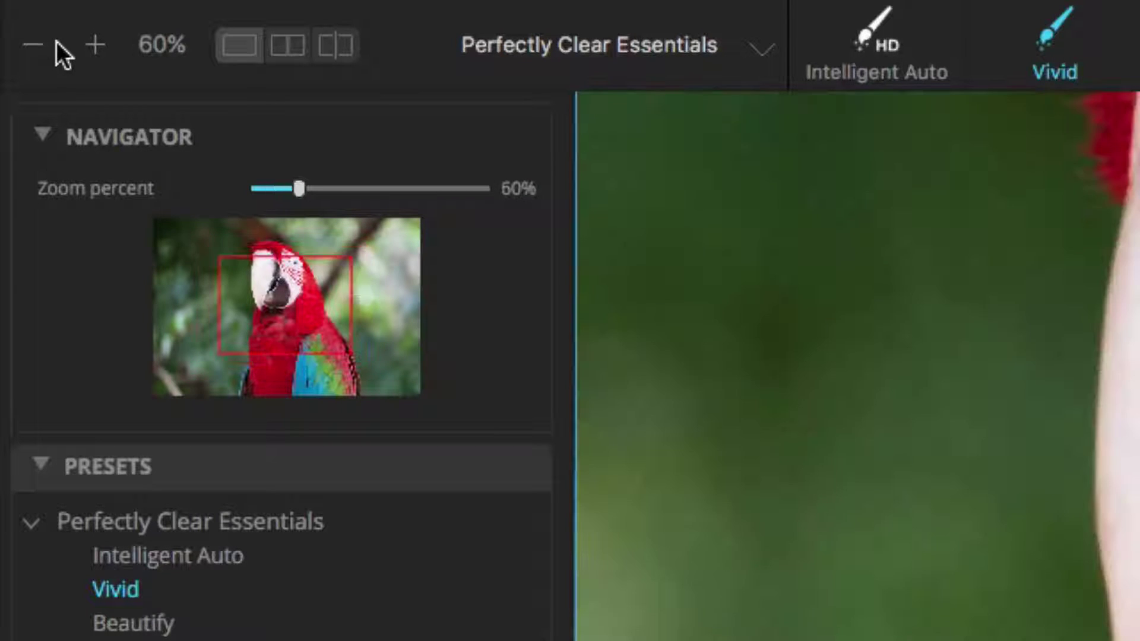
{"action": "key", "text": "super+equal"}
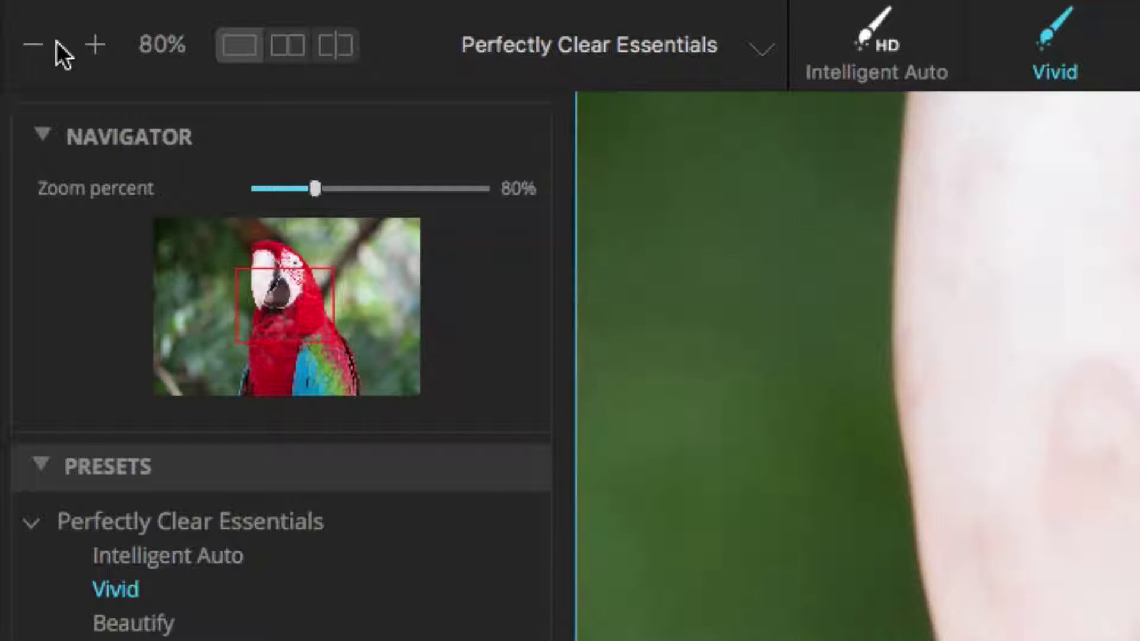
{"action": "key", "text": "super+minus"}
{"action": "key", "text": "super+minus"}
{"action": "key", "text": "super+minus"}
{"action": "key", "text": "super+minus"}
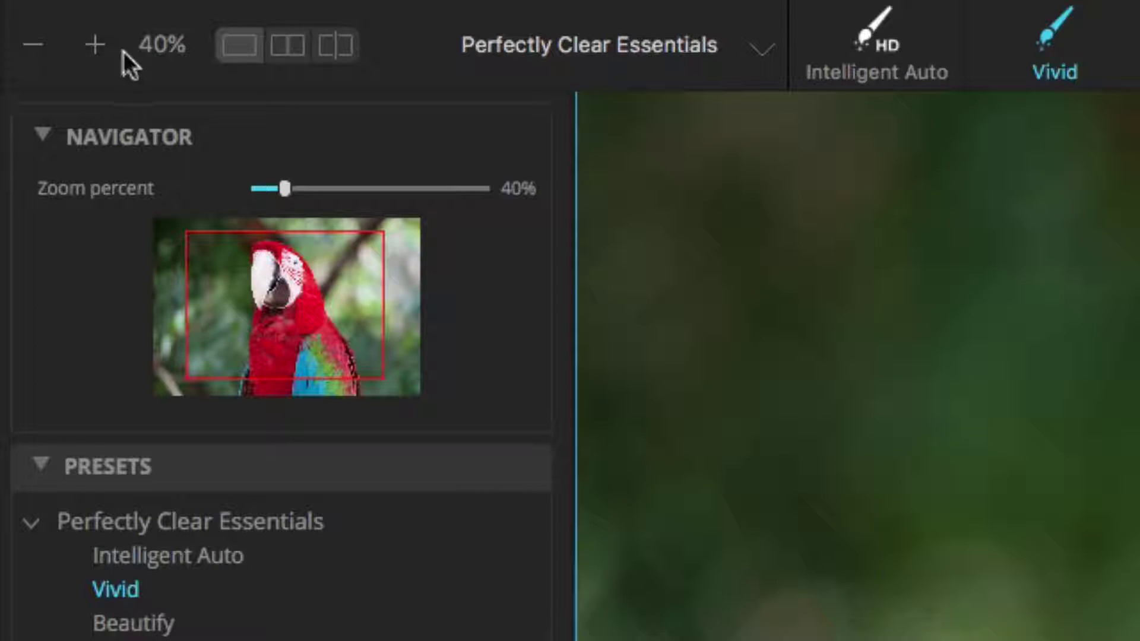
{"action": "key", "text": "super+minus"}
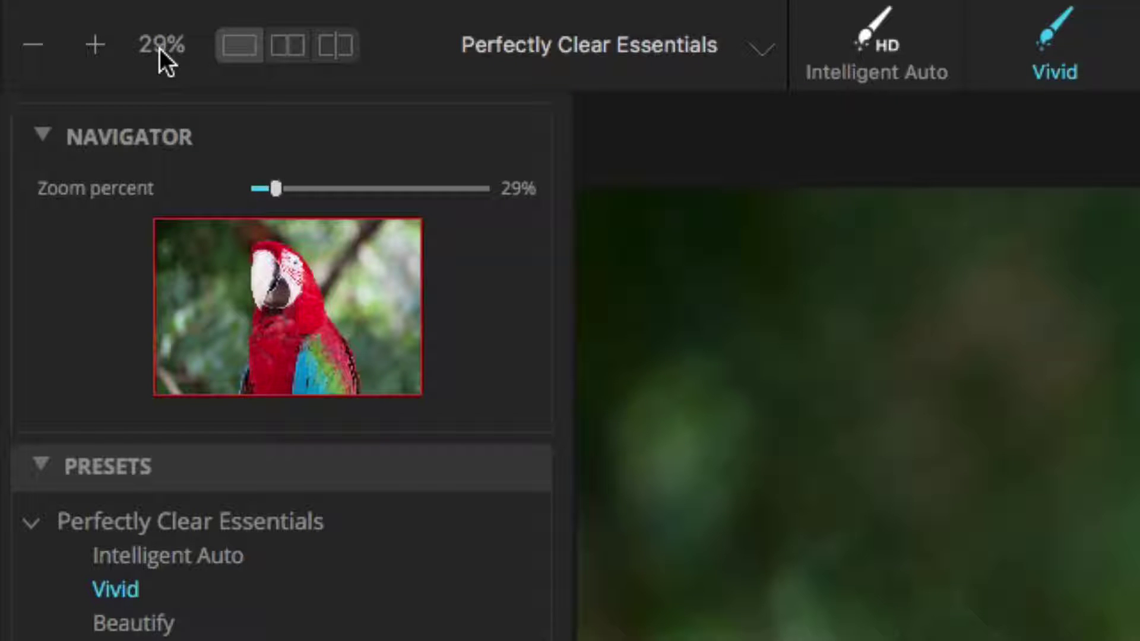
- View the parrot's head at 100%, then toggle with Z between fit and 100% on the beak
{"action": "key", "text": "super+1"}
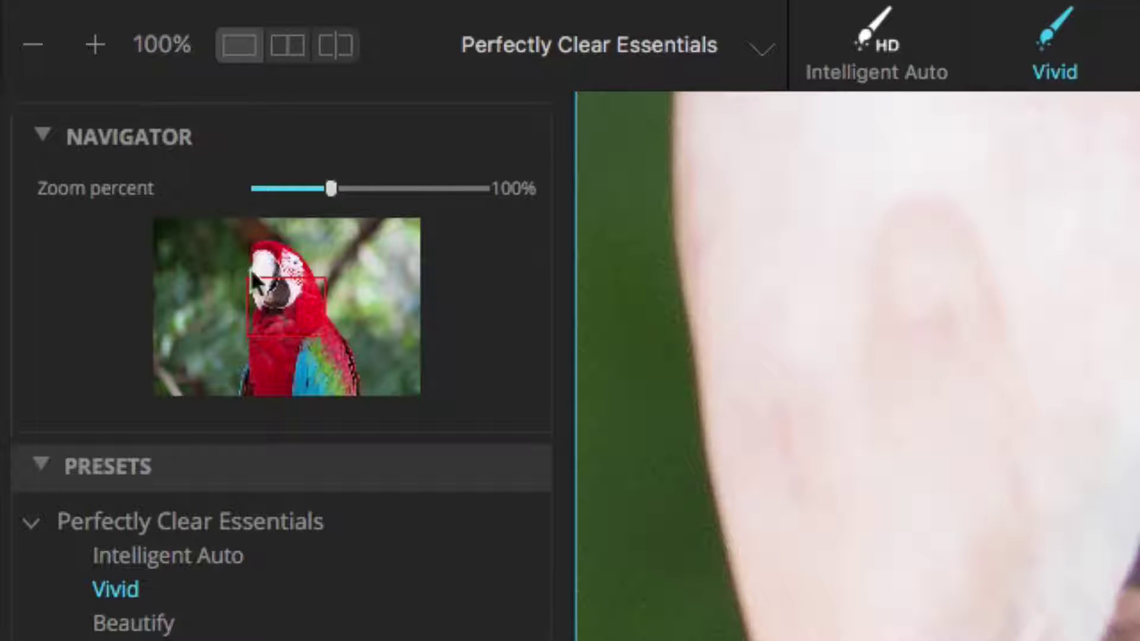
{"action": "left_click_drag", "start_coordinate": [270, 309], "coordinate": [272, 274]}
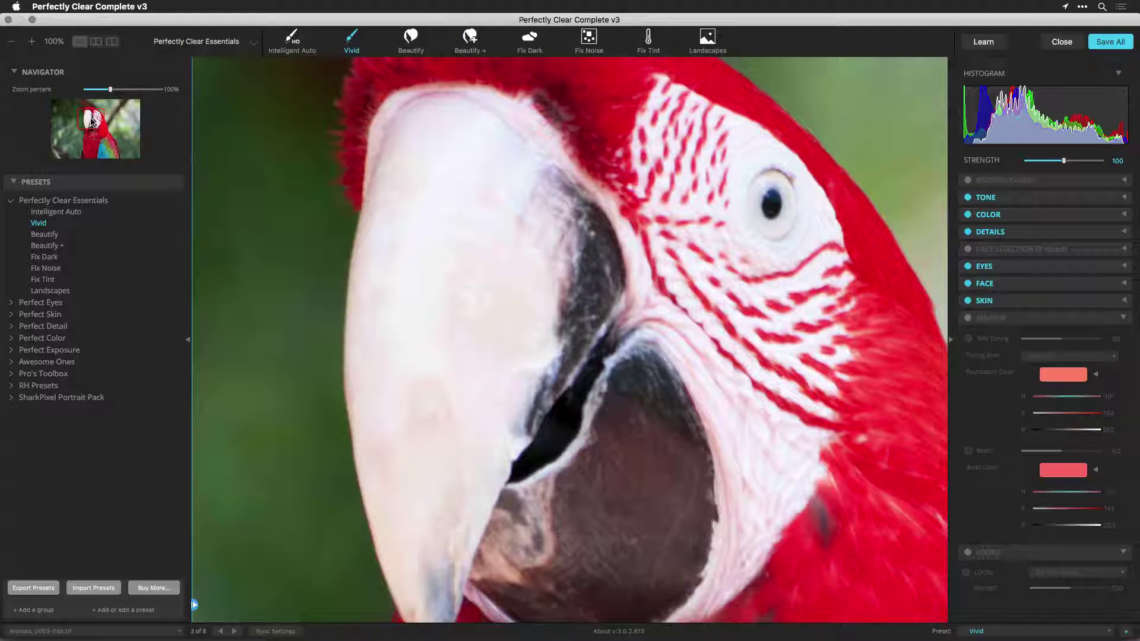
{"action": "key", "text": "z"}
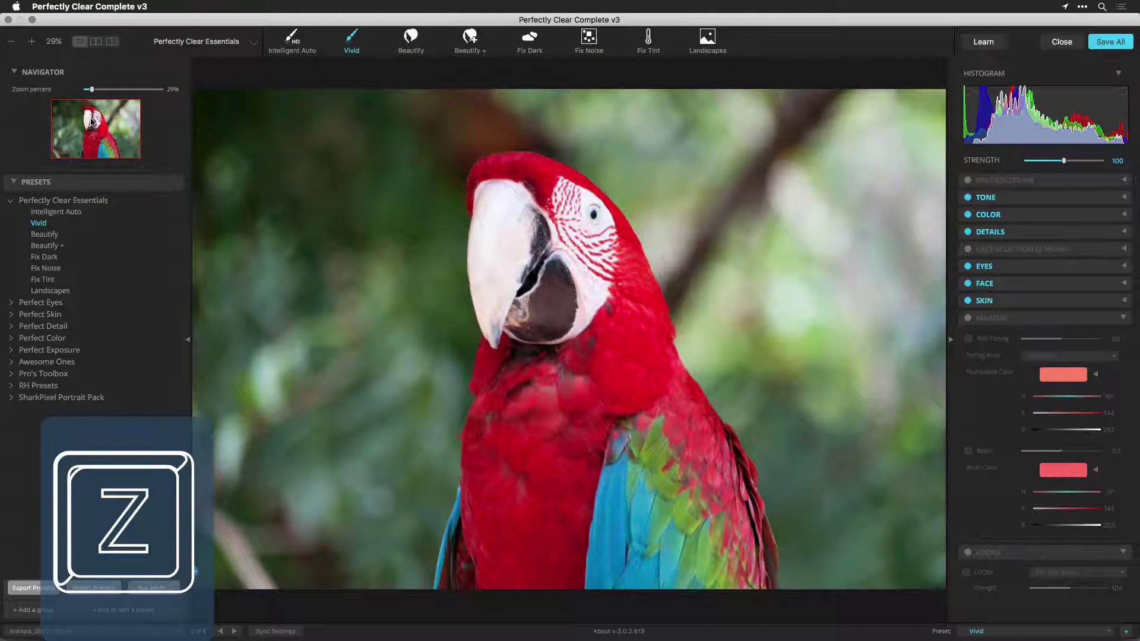
{"action": "key", "text": "z"}
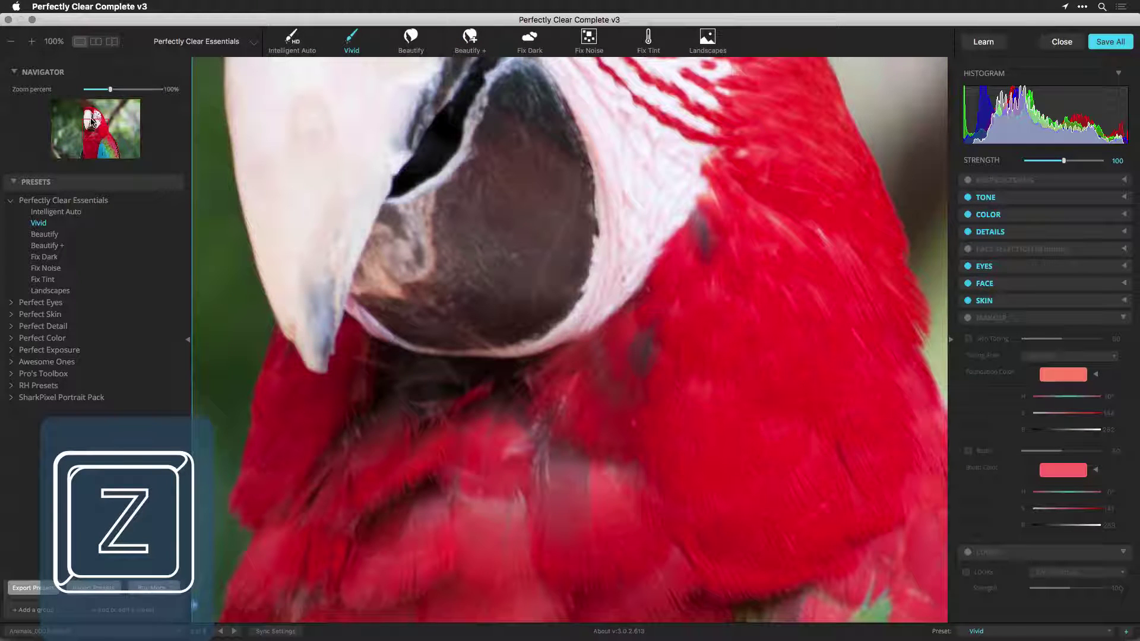
{"action": "key", "text": "z"}
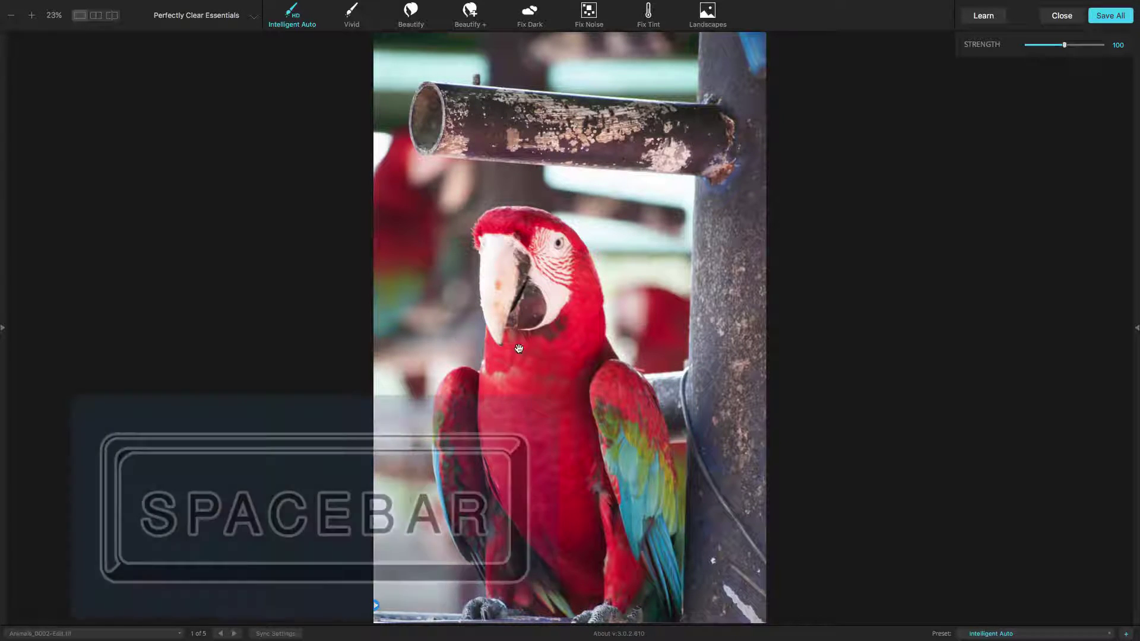
- Compare the perched parrot against its original, including the side-by-side before/after split view
{"action": "key", "text": "space"}
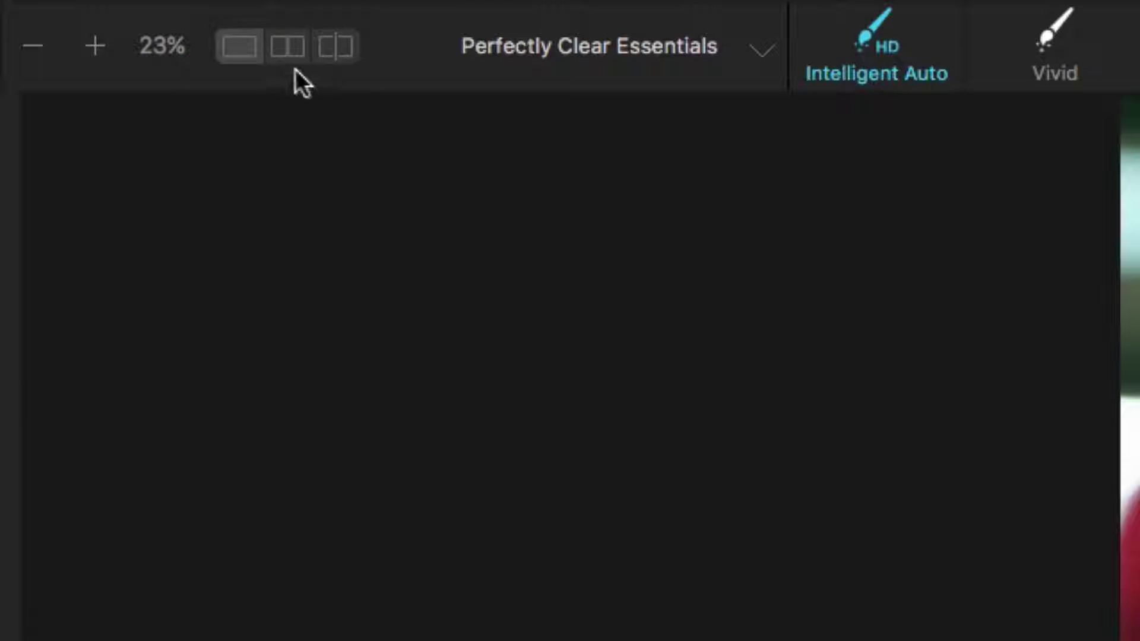
{"action": "left_click", "coordinate": [285, 47]}
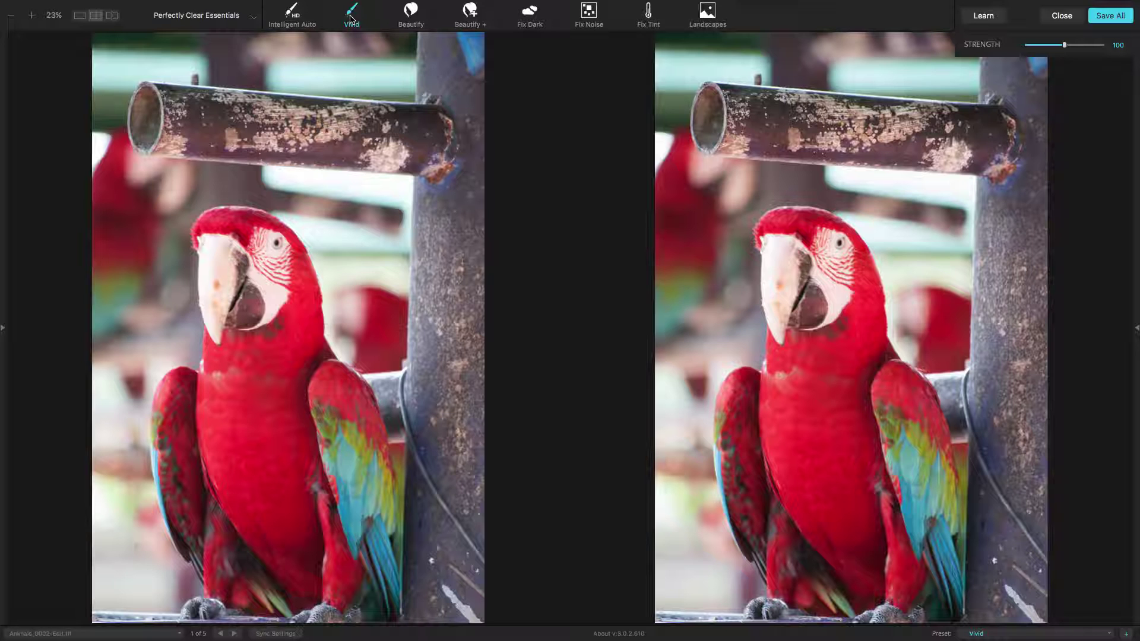
{"action": "left_click", "coordinate": [694, 15]}
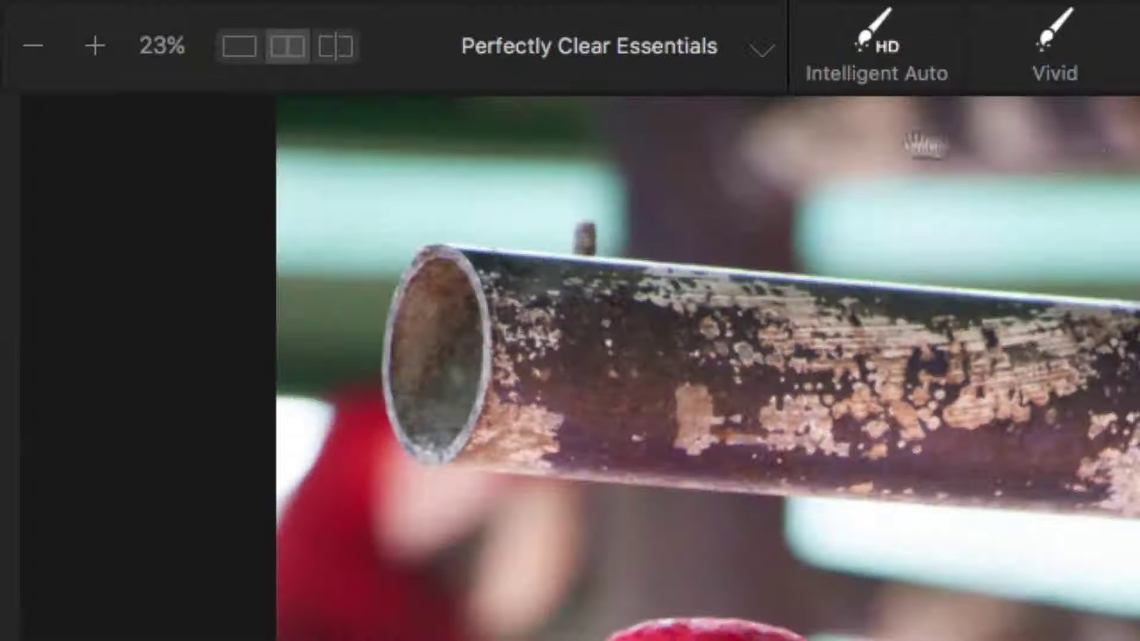
{"action": "left_click", "coordinate": [327, 48]}
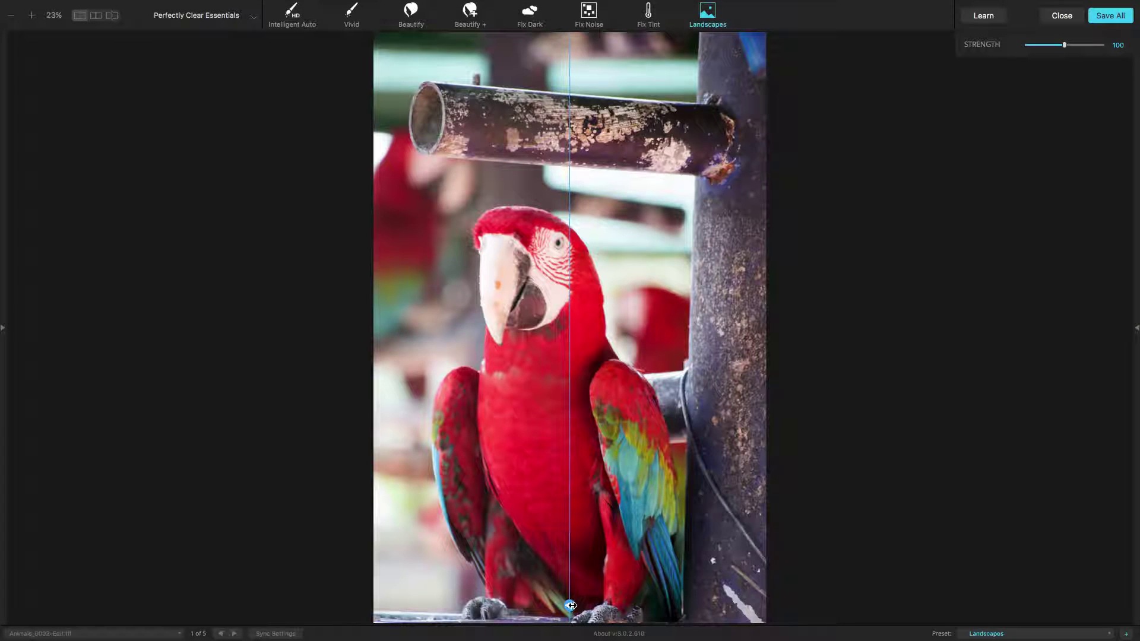
{"action": "left_click_drag", "start_coordinate": [570, 605], "coordinate": [765, 605]}
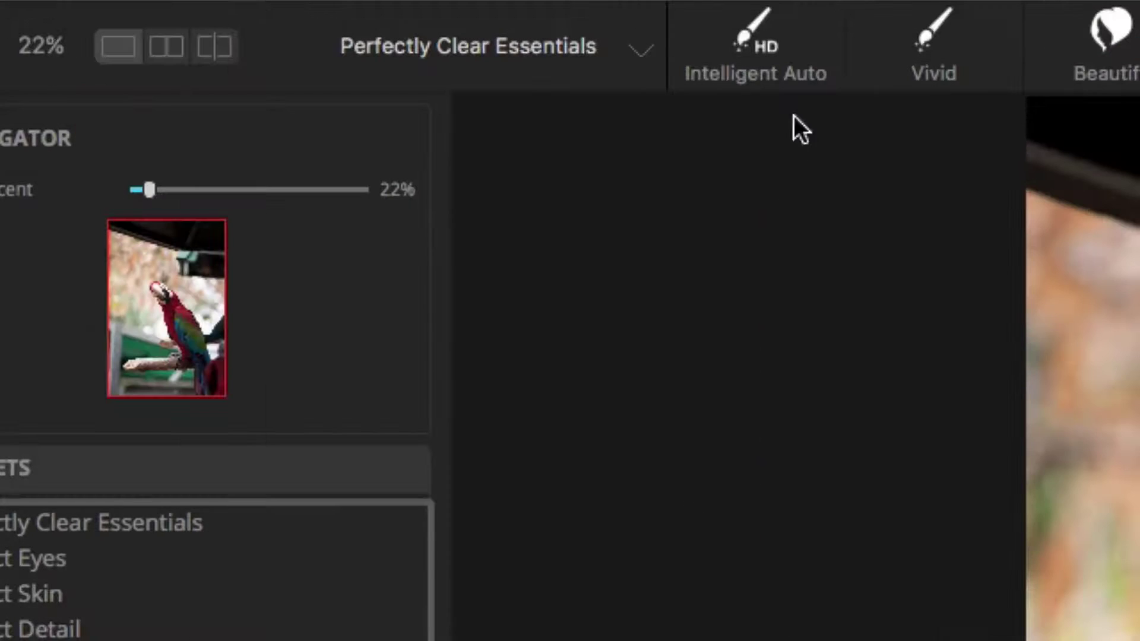
- Switch to the Pro's Toolbox presets and apply Landscape Midafternoon to the parrot-on-branch photo
{"action": "left_click", "coordinate": [635, 60]}
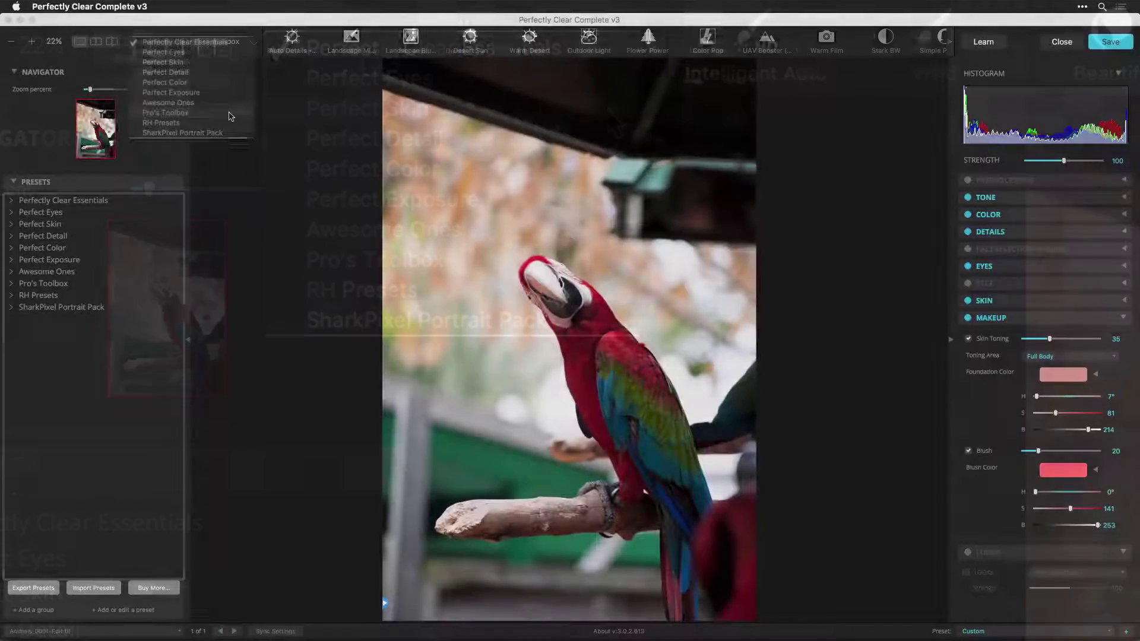
{"action": "left_click", "coordinate": [567, 261]}
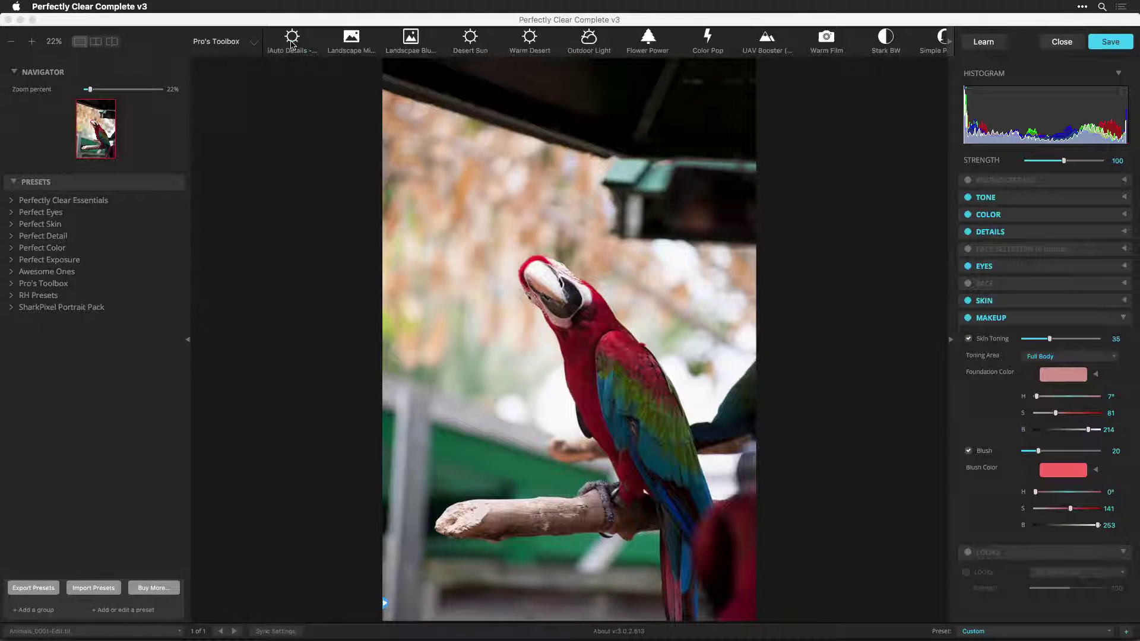
{"action": "left_click", "coordinate": [292, 41]}
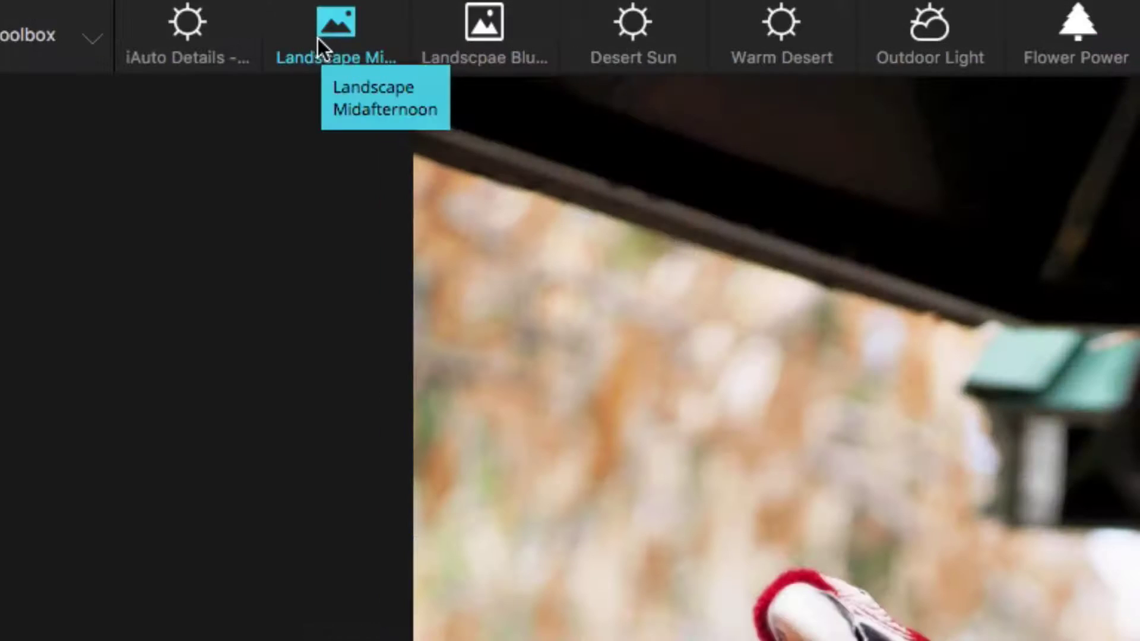
{"action": "left_click", "coordinate": [316, 38]}
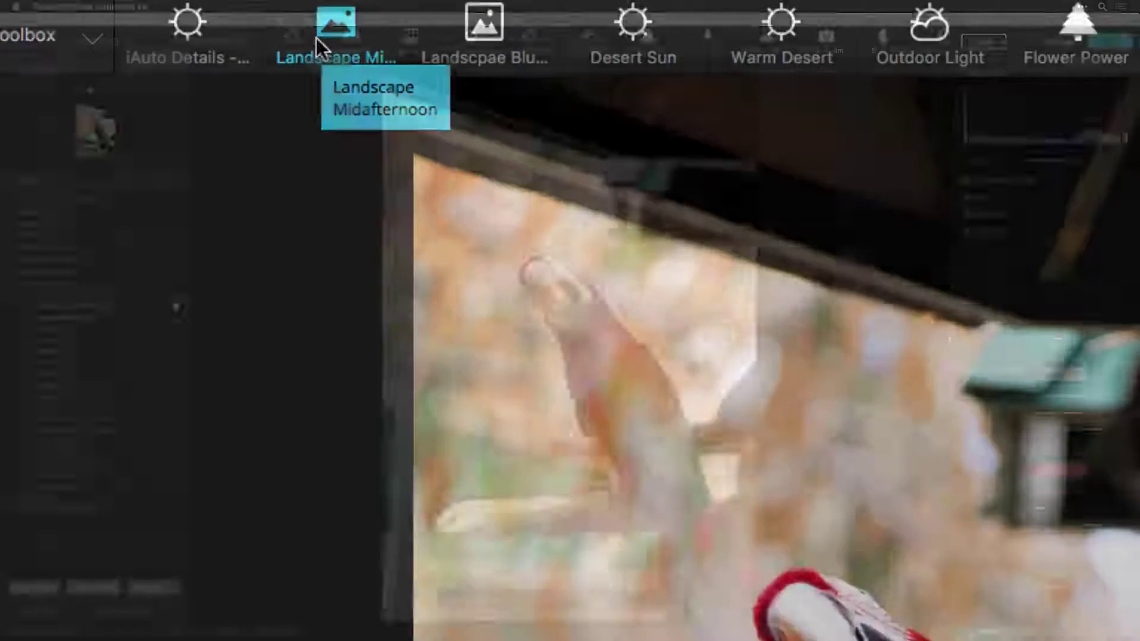
{"action": "left_click", "coordinate": [977, 43]}
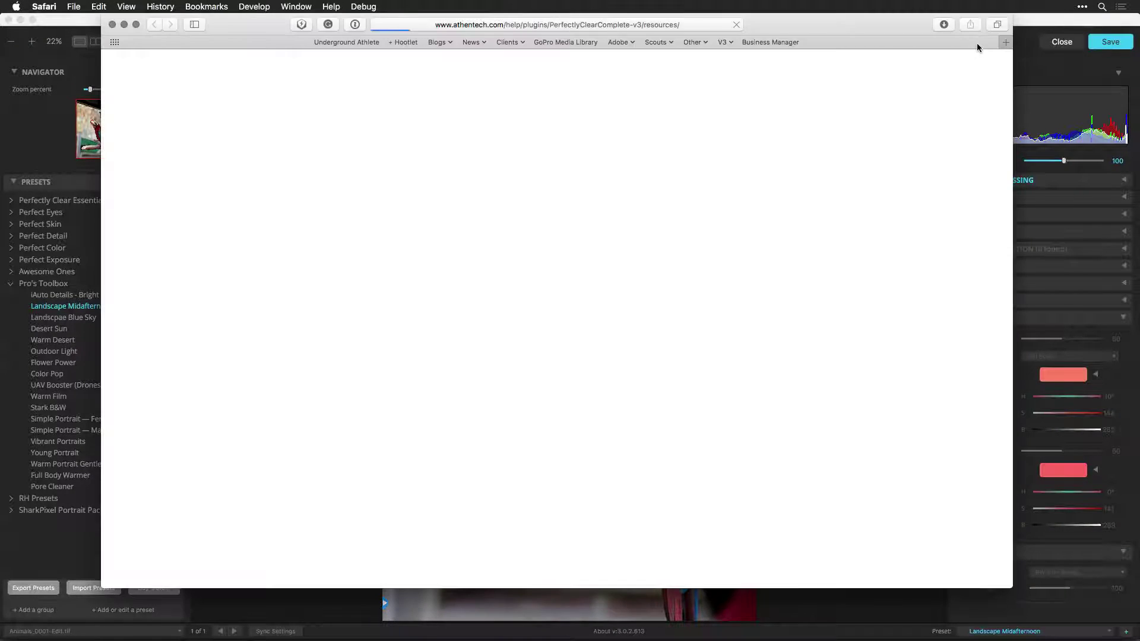
{"action": "key", "text": "super+w"}
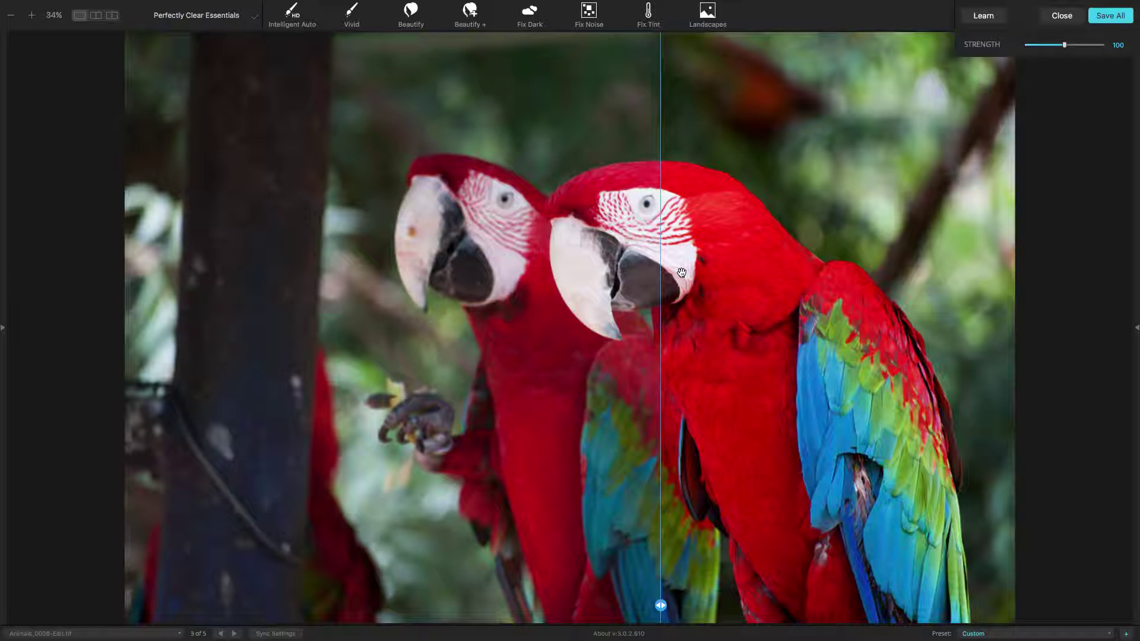
- Apply Perfect Detail's Razor Sharp preset to the two-macaw photo and pan the 100% view to the macaw's eye
{"action": "key", "text": "Tab"}
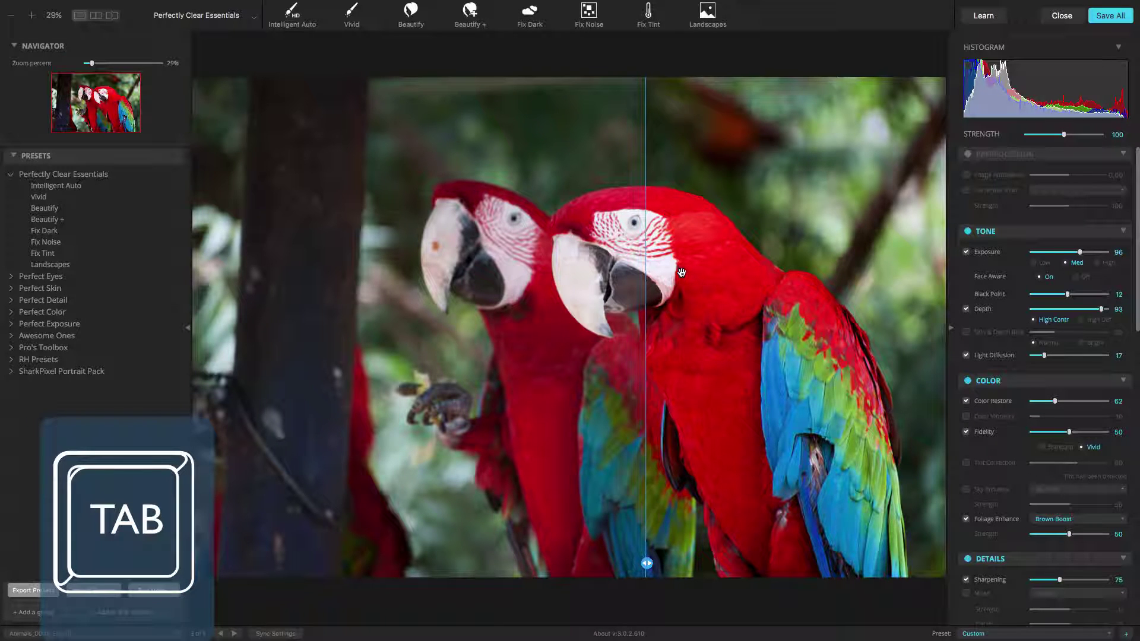
{"action": "left_click", "coordinate": [6, 175]}
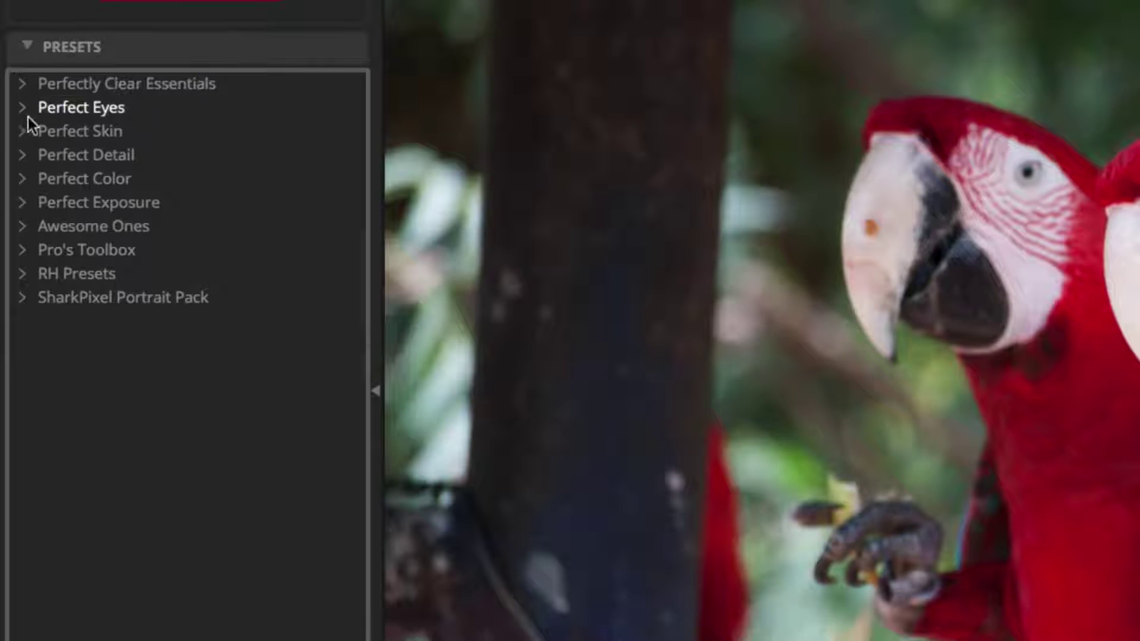
{"action": "left_click", "coordinate": [23, 155]}
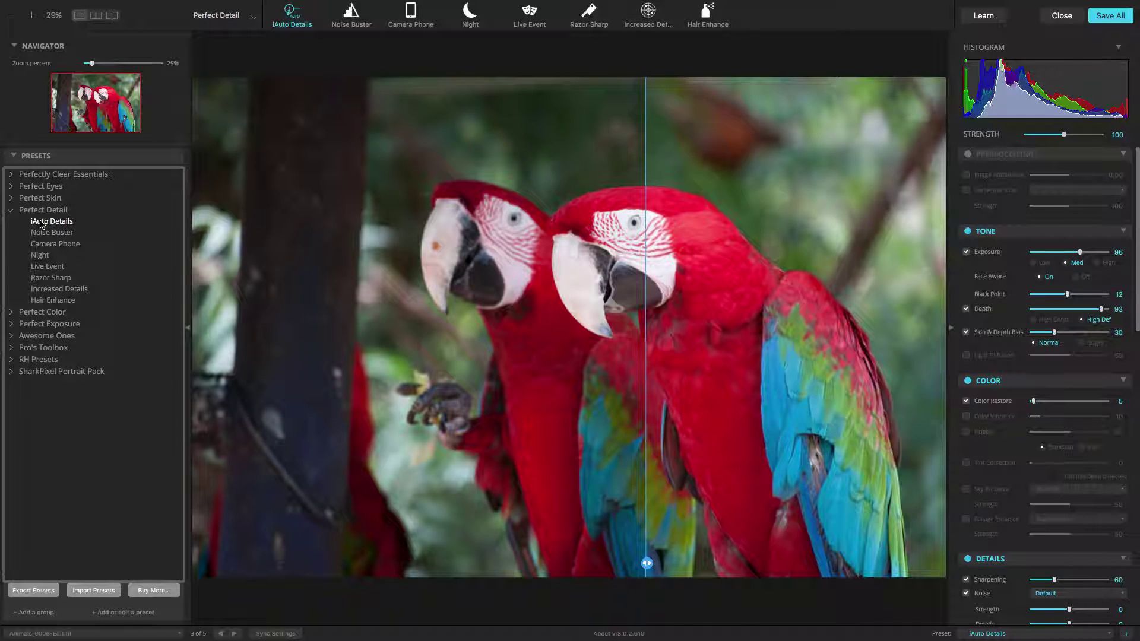
{"action": "left_click", "coordinate": [42, 278]}
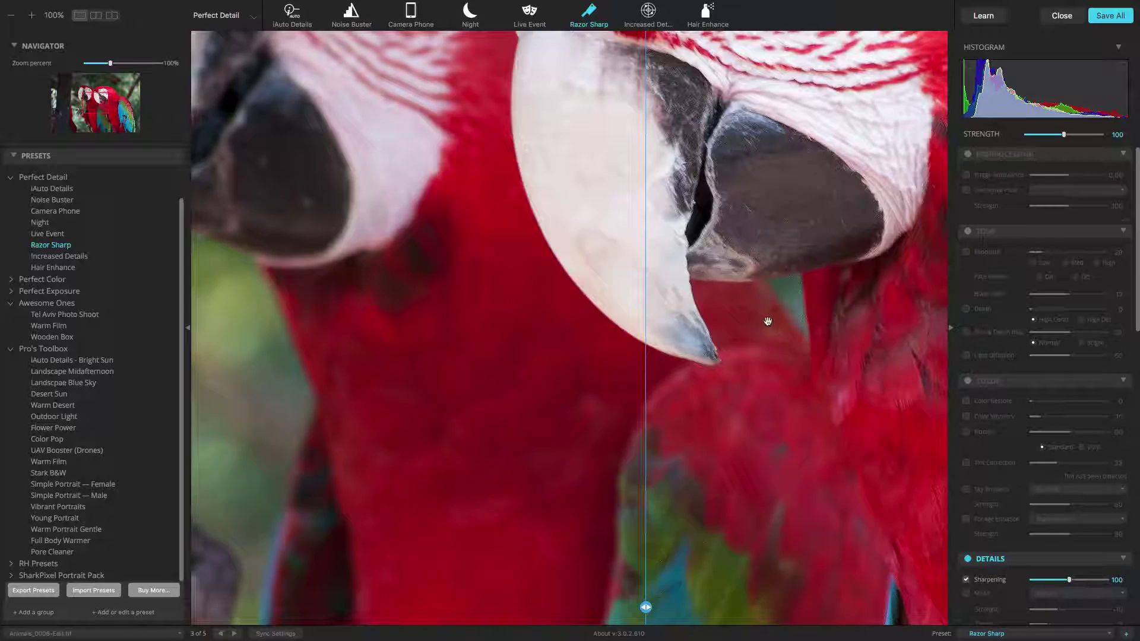
{"action": "left_click_drag", "start_coordinate": [763, 318], "coordinate": [580, 257]}
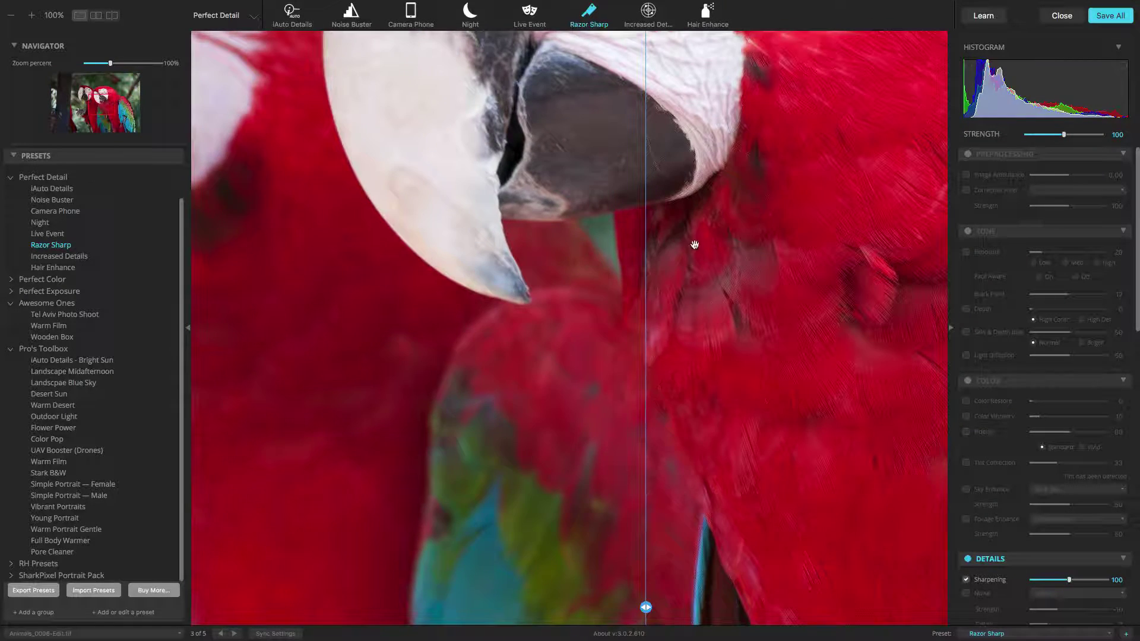
{"action": "left_click_drag", "start_coordinate": [695, 245], "coordinate": [491, 484]}
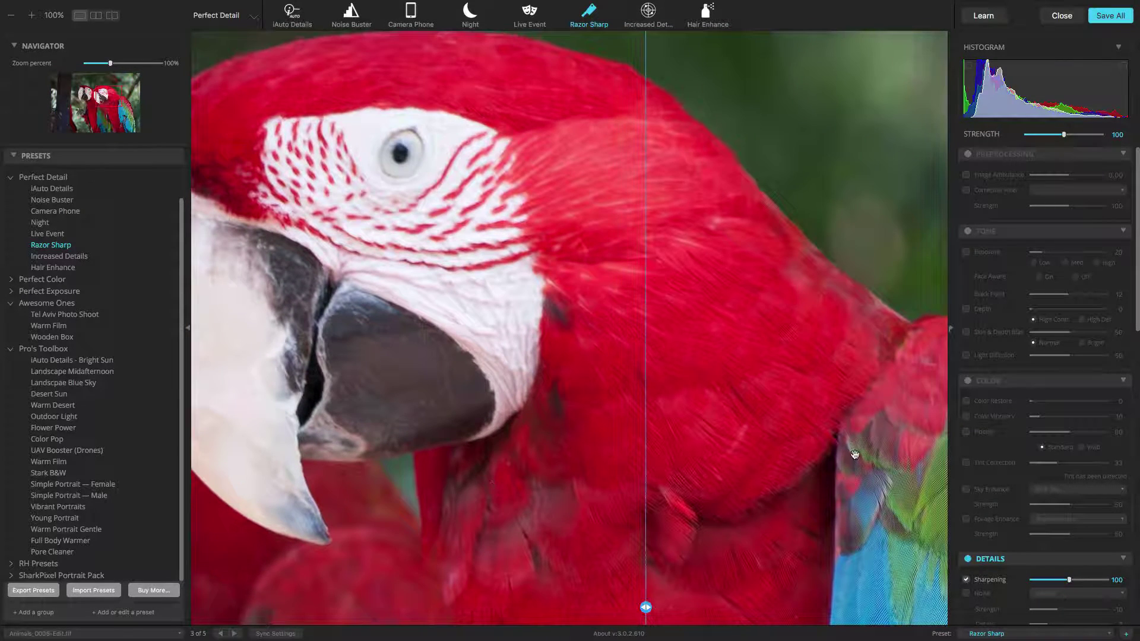
- Enable Color Restore at about 32 on the macaw photo, toggling the Color section off and on to compare
{"action": "scroll", "coordinate": [1057, 499], "scroll_direction": "down", "scroll_amount": 1}
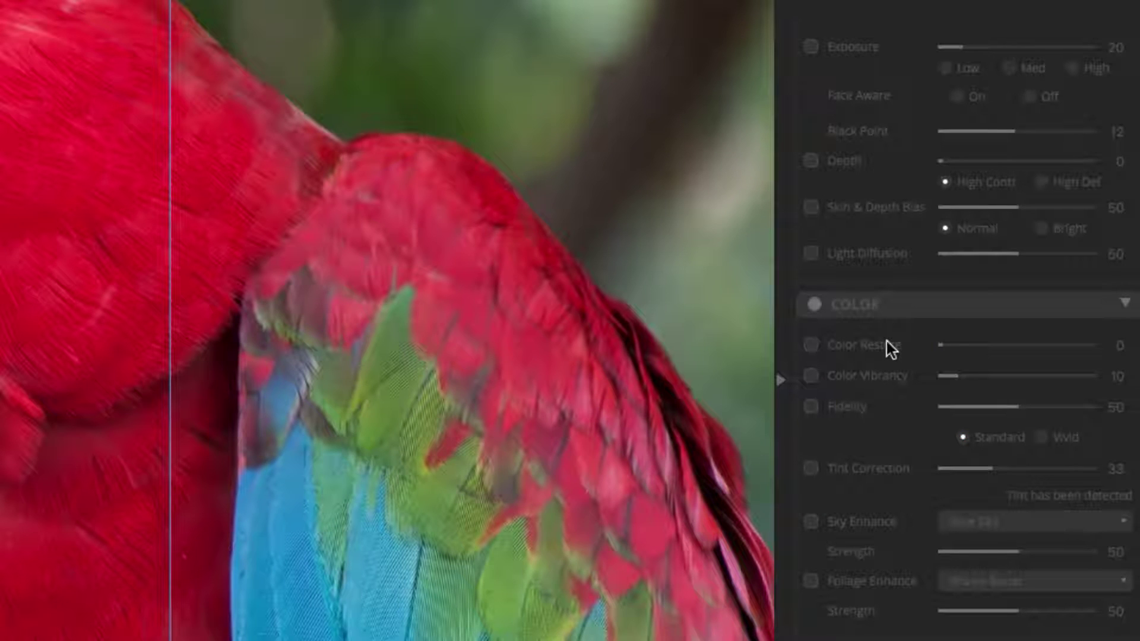
{"action": "left_click", "coordinate": [888, 344]}
{"action": "left_click", "coordinate": [967, 345]}
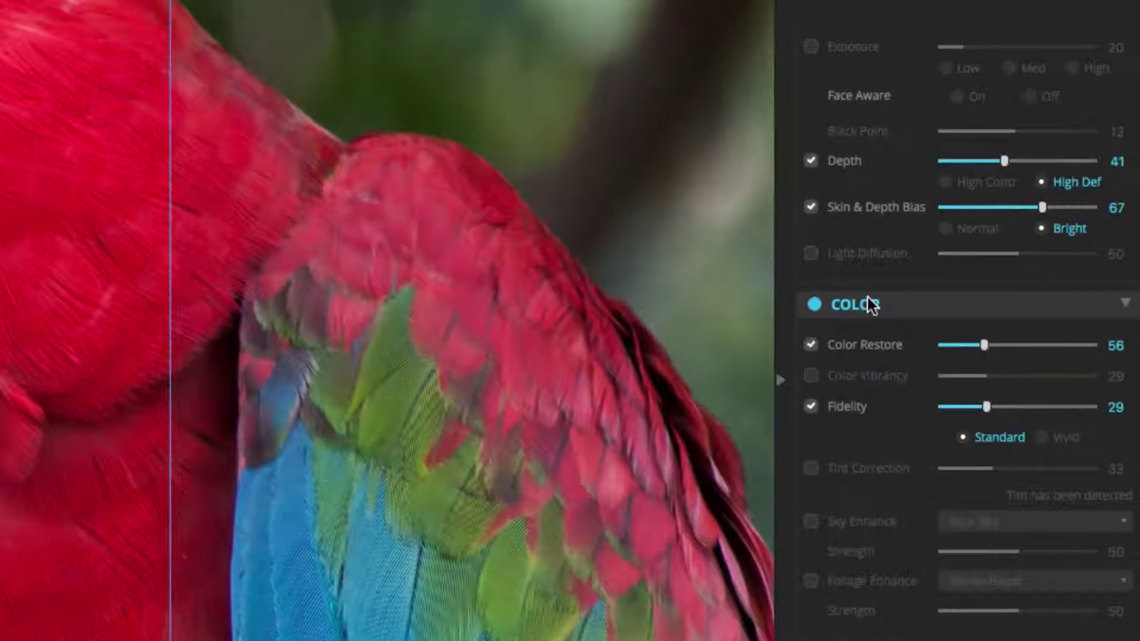
{"action": "left_click", "coordinate": [868, 300]}
{"action": "left_click", "coordinate": [868, 299]}
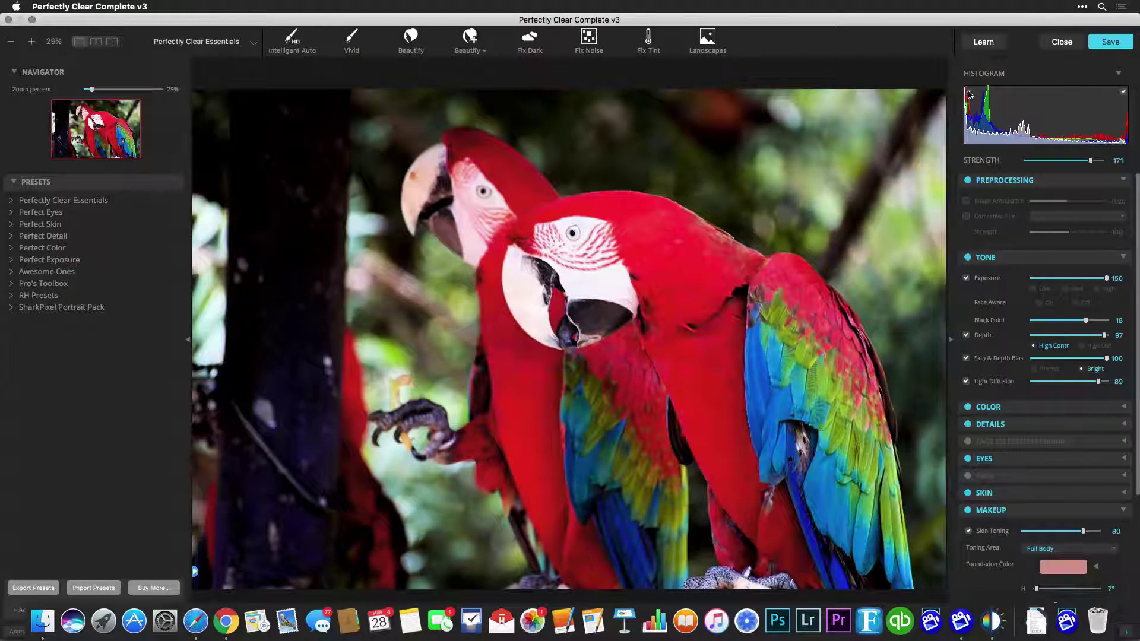
{"action": "left_click", "coordinate": [969, 92]}
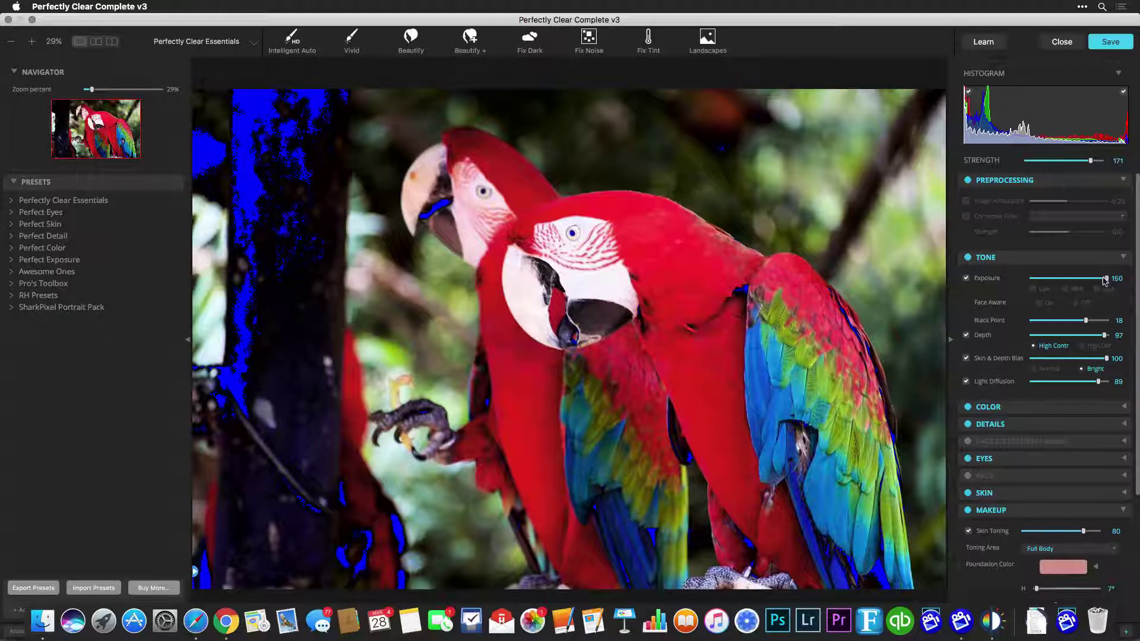
{"action": "left_click", "coordinate": [1089, 160]}
{"action": "mouse_move", "coordinate": [1089, 161]}
{"action": "left_mouse_down"}
{"action": "mouse_move", "coordinate": [1064, 163]}
{"action": "mouse_move", "coordinate": [1110, 160]}
{"action": "left_mouse_up"}
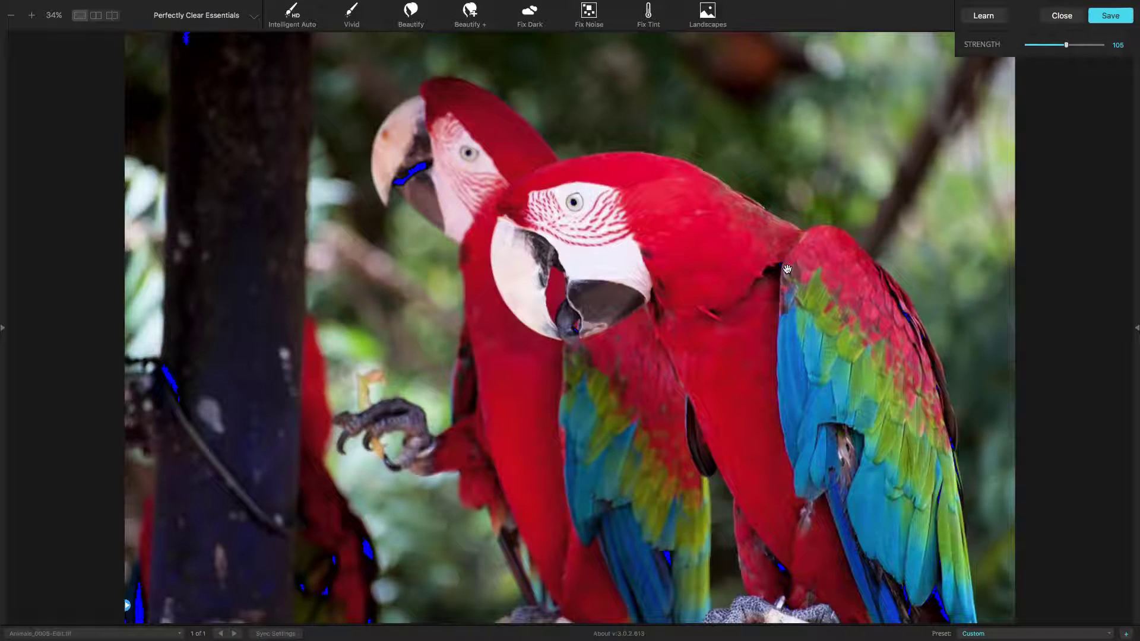
{"action": "key", "text": "Tab"}
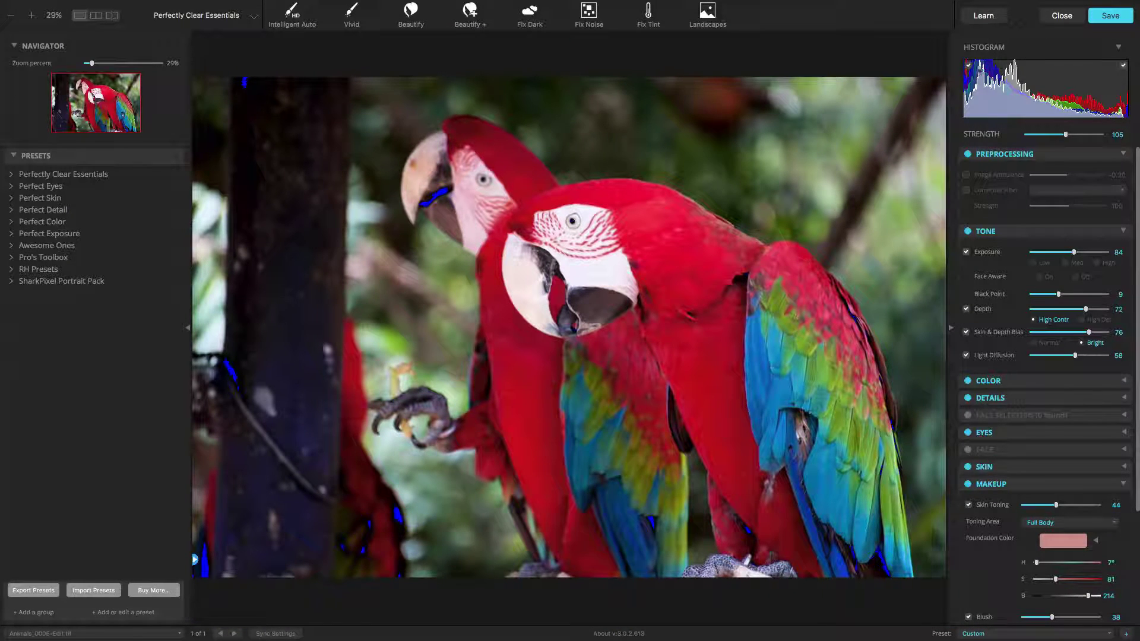
{"action": "key", "text": "shift+Tab"}
{"action": "key", "text": "shift+Tab"}
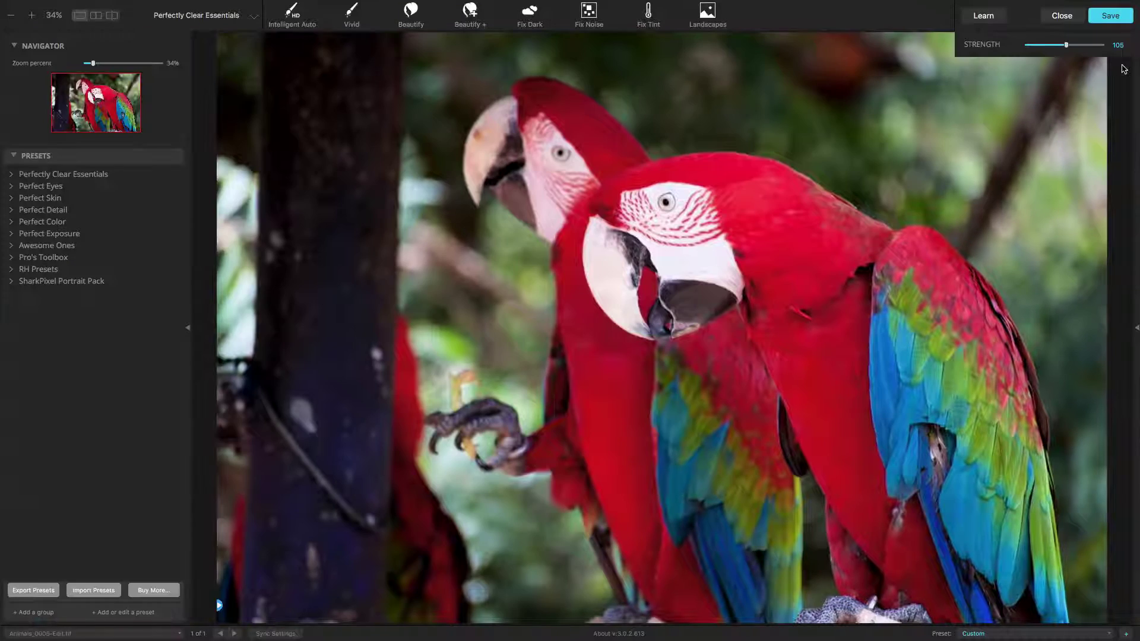
{"action": "key", "text": "shift+Tab"}
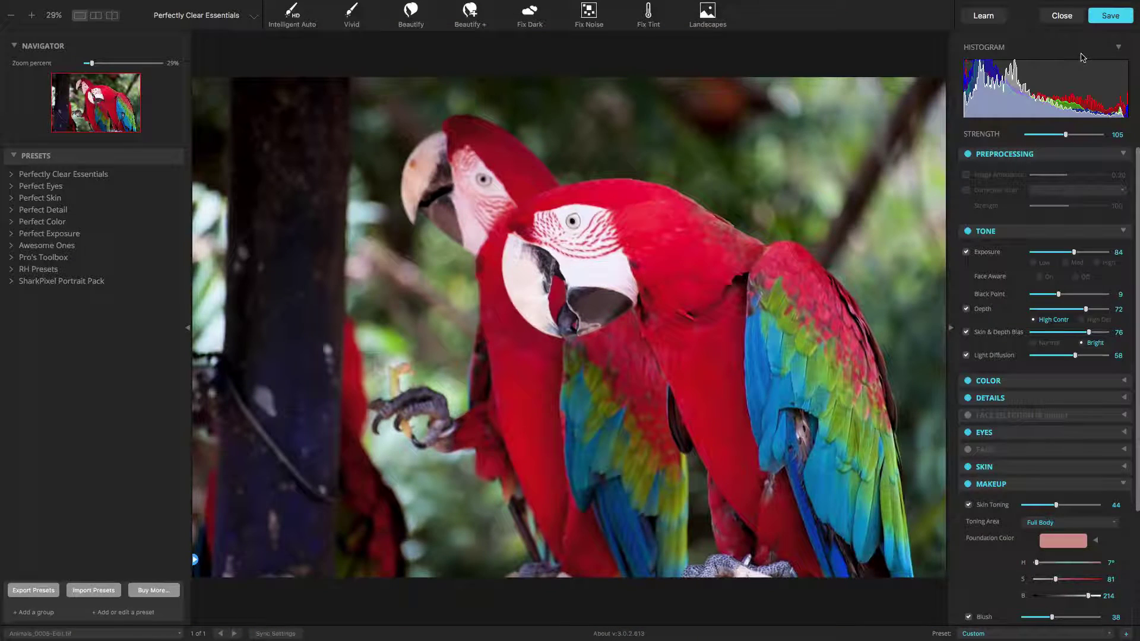
{"action": "key", "text": "shift+Tab"}
{"action": "key", "text": "shift+Tab"}
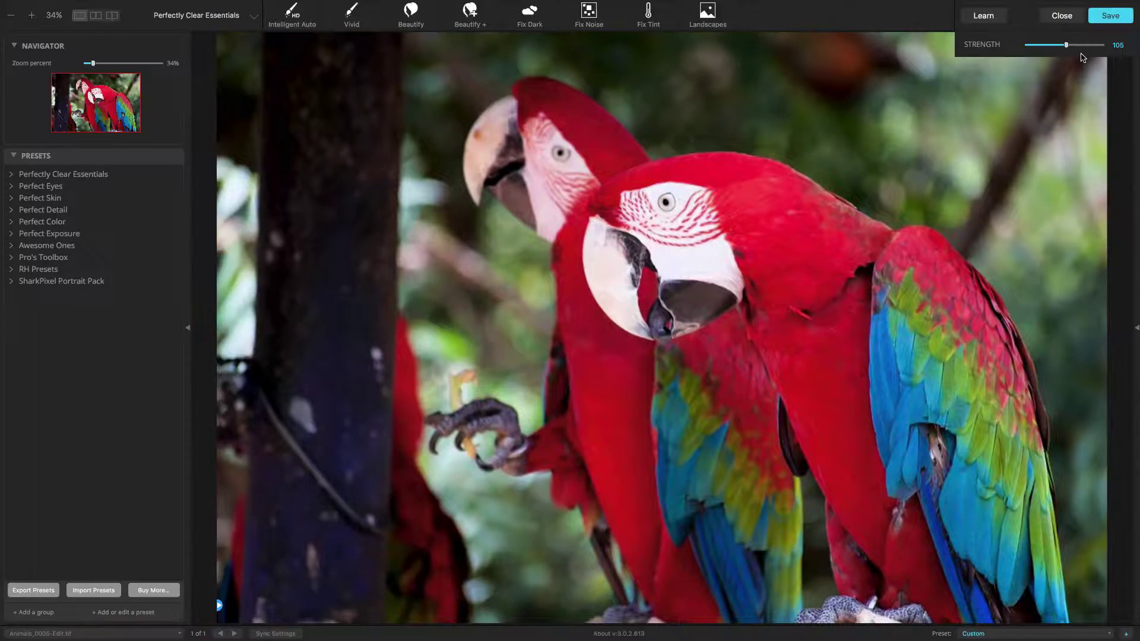
{"action": "key", "text": "shift+Tab"}
{"action": "key", "text": "Tab"}
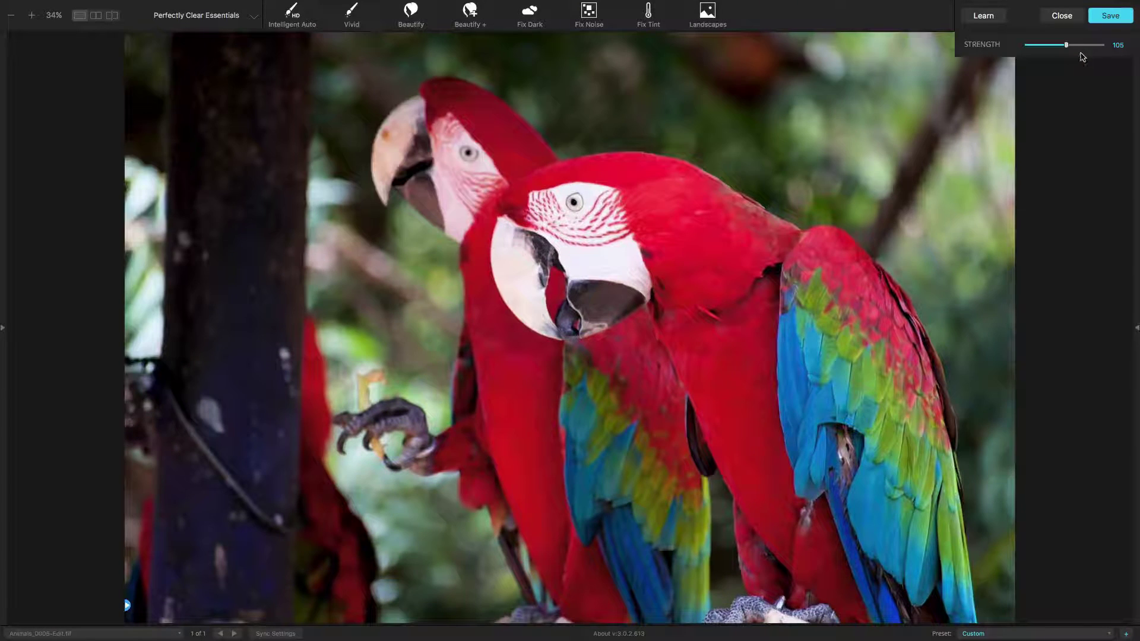
{"action": "mouse_move", "coordinate": [1071, 47]}
{"action": "left_mouse_down"}
{"action": "mouse_move", "coordinate": [1086, 46]}
{"action": "mouse_move", "coordinate": [1063, 57]}
{"action": "mouse_move", "coordinate": [1083, 54]}
{"action": "left_mouse_up"}
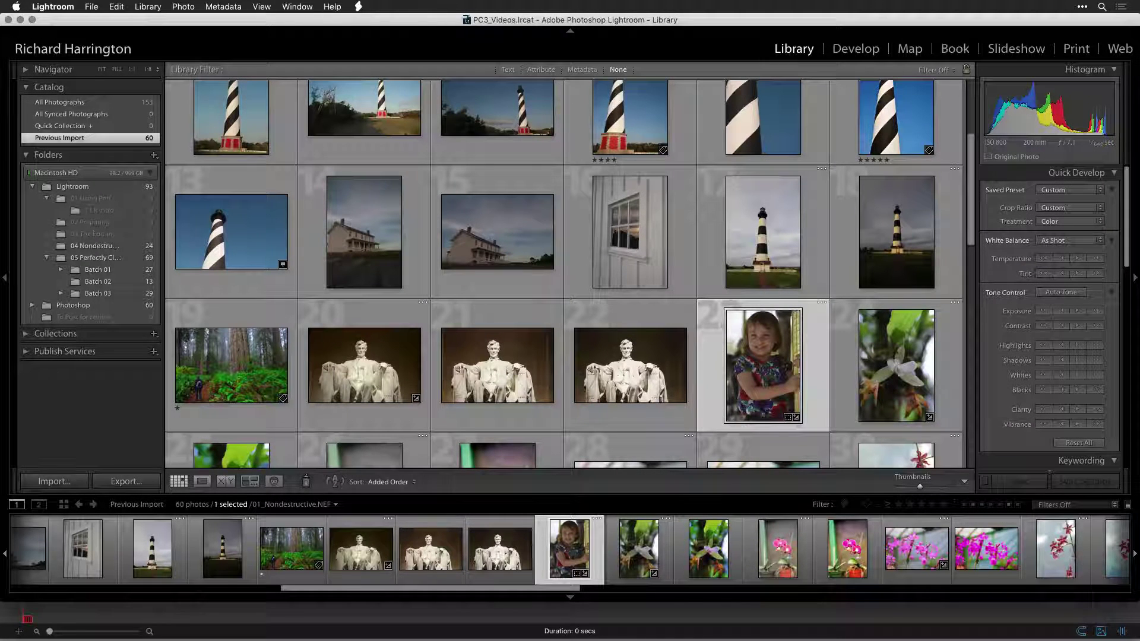
- Edit a copy of the portrait in PerfectlyClearCompleteLR with Lightroom adjustments and sRGB colour space
{"action": "left_click", "coordinate": [183, 6]}
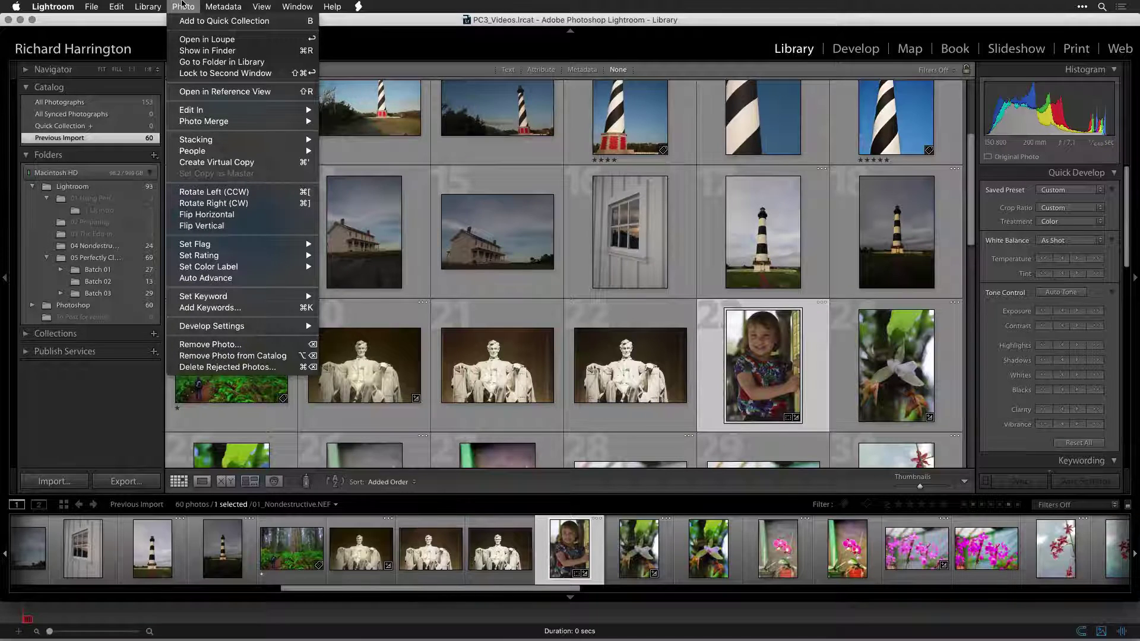
{"action": "mouse_move", "coordinate": [196, 110]}
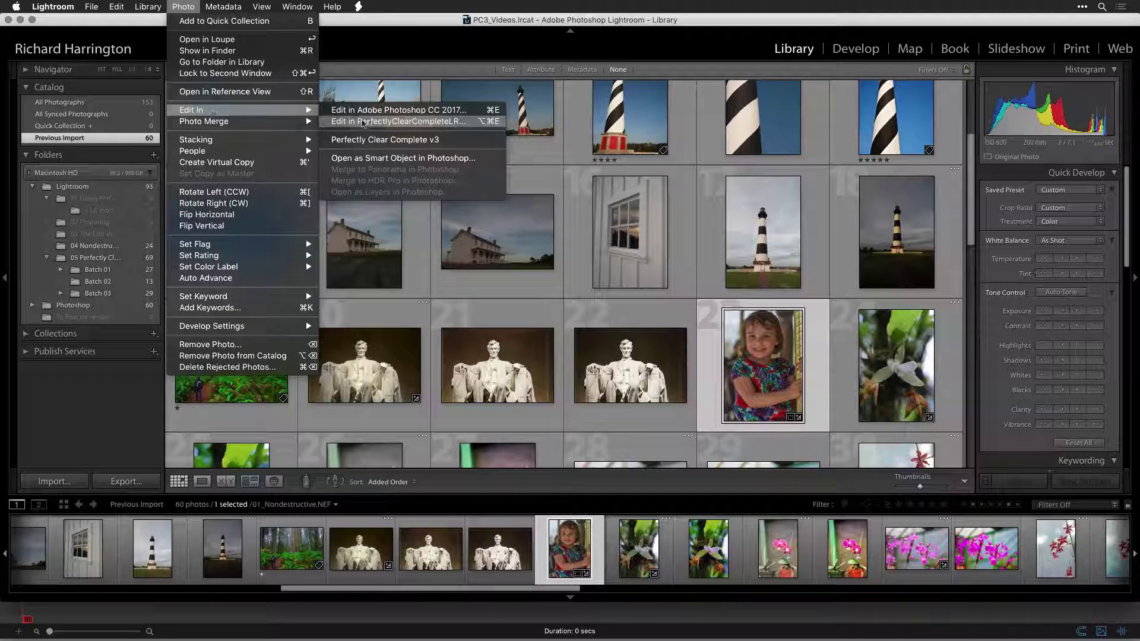
{"action": "left_click", "coordinate": [368, 122]}
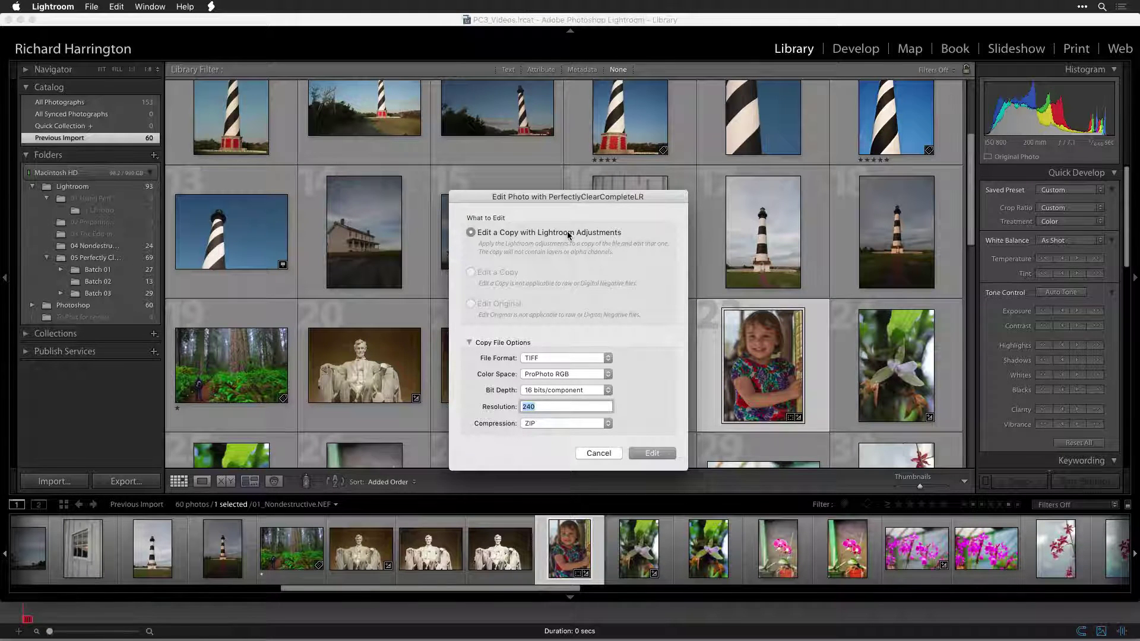
{"action": "left_click", "coordinate": [597, 372]}
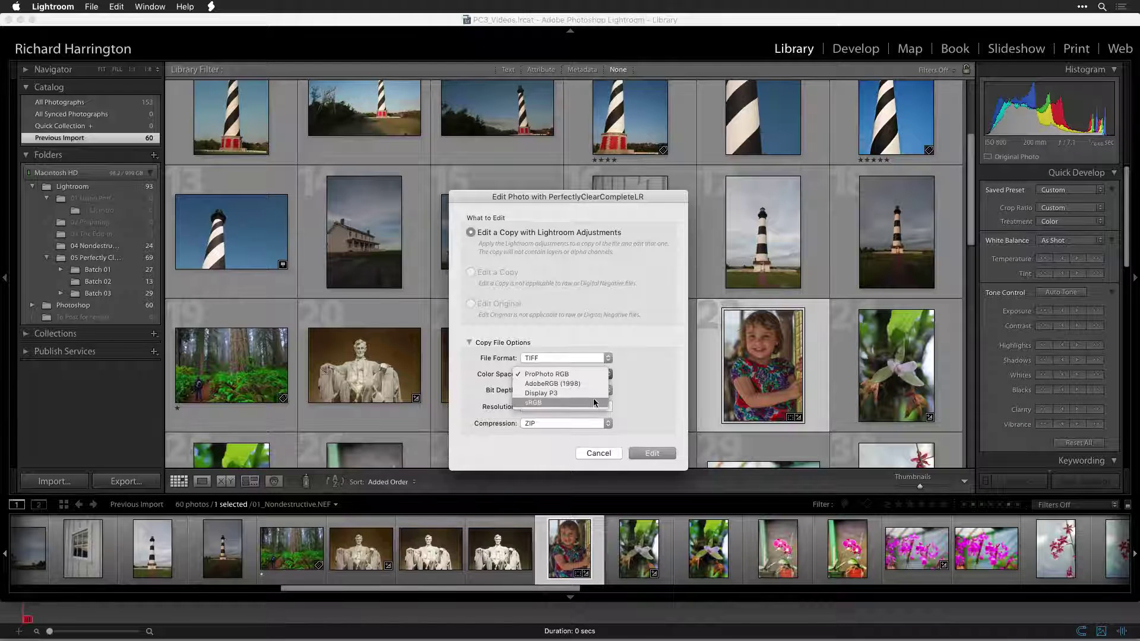
{"action": "left_click", "coordinate": [594, 403]}
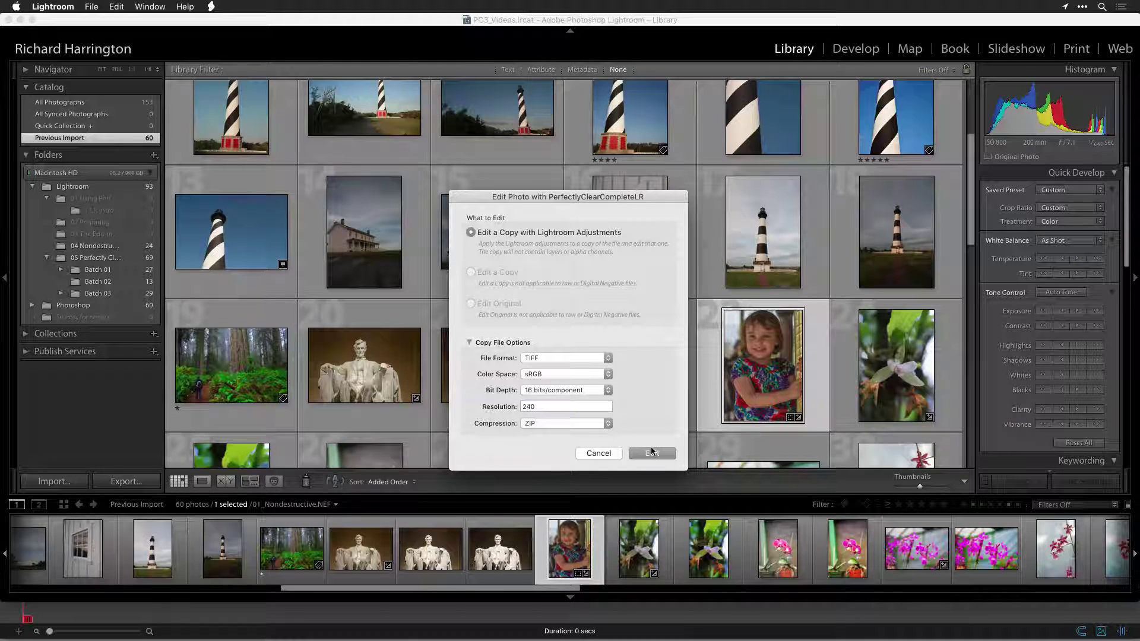
{"action": "left_click", "coordinate": [652, 453]}
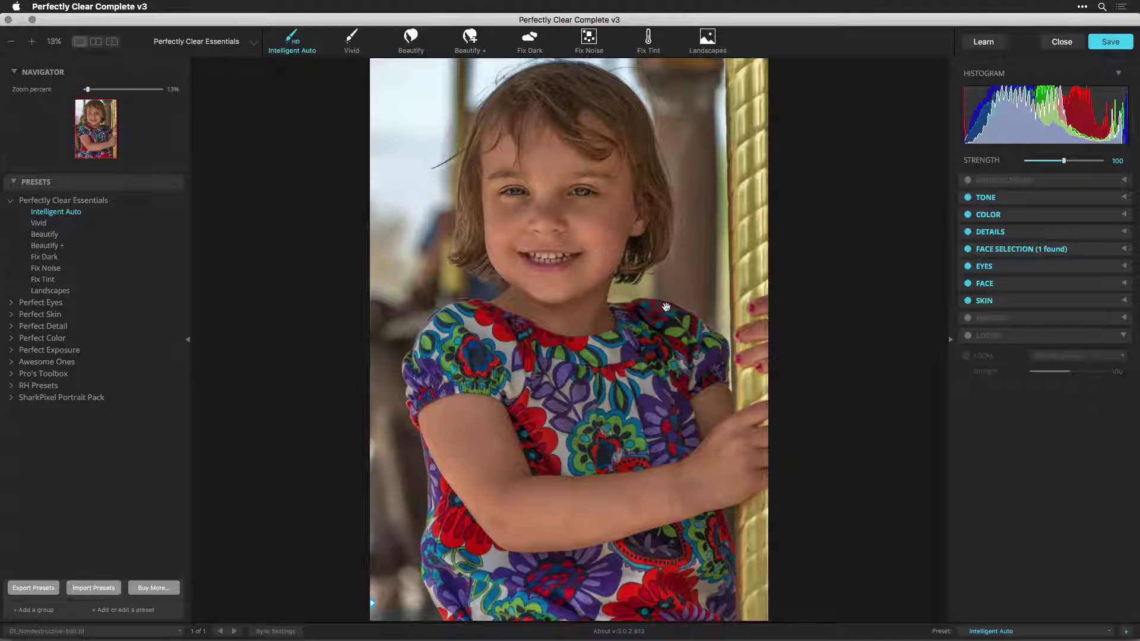
- Compare the Low, Med and High exposure modes and face-aware exposure, settling on Med
{"action": "left_click", "coordinate": [539, 224]}
{"action": "left_click", "coordinate": [1027, 199]}
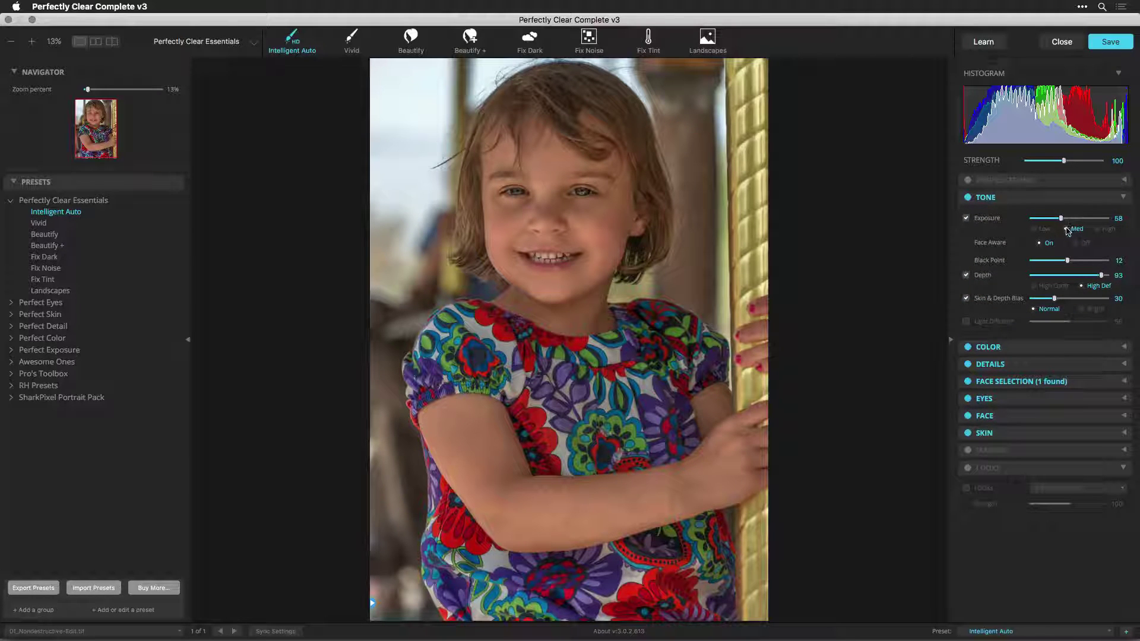
{"action": "left_click", "coordinate": [1039, 231]}
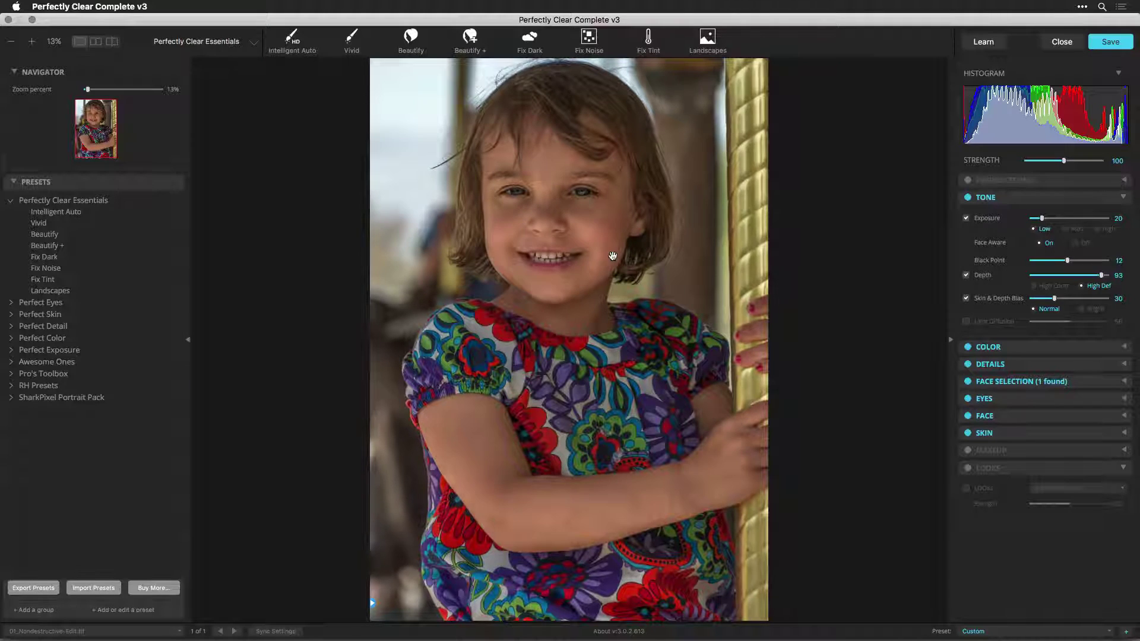
{"action": "left_click", "coordinate": [1069, 230]}
{"action": "left_click", "coordinate": [1103, 230]}
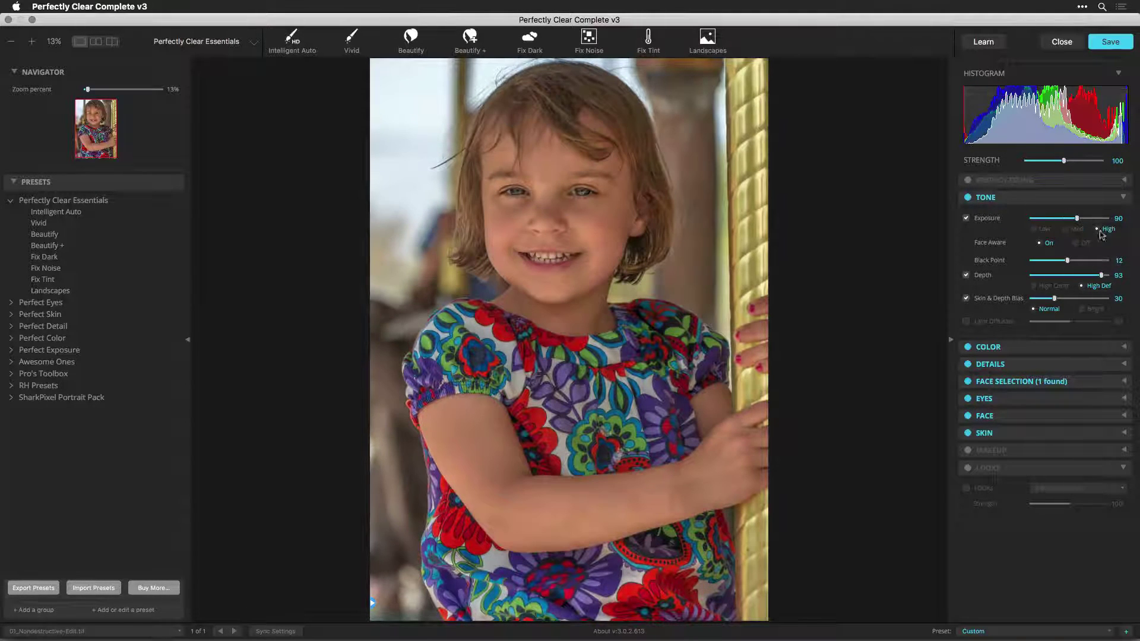
{"action": "left_click", "coordinate": [1077, 245]}
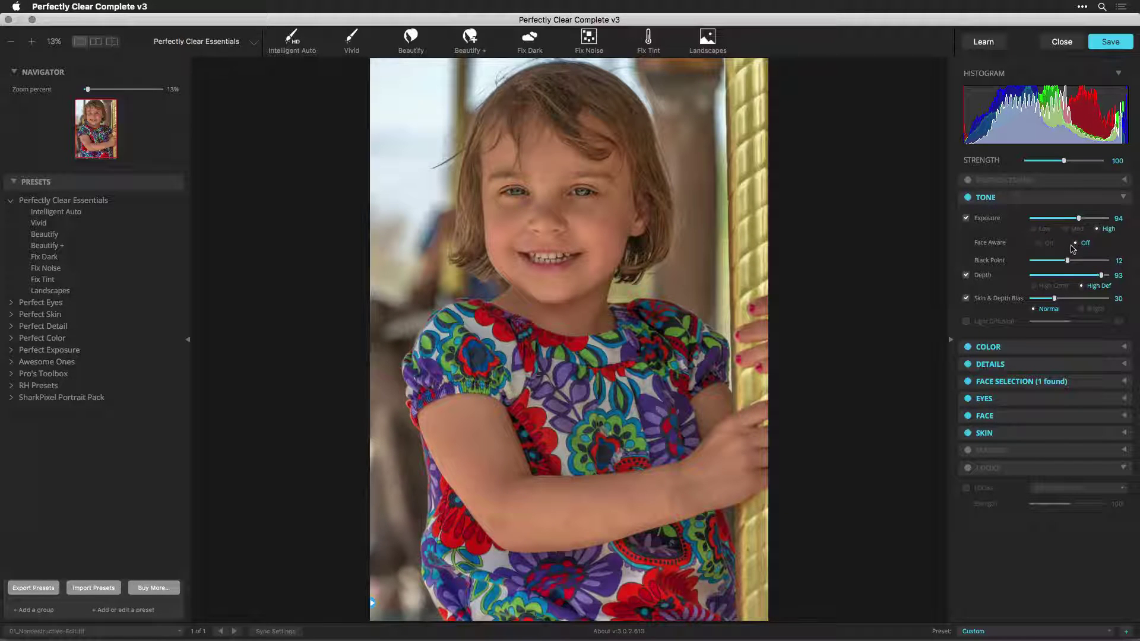
{"action": "left_click", "coordinate": [1041, 244]}
{"action": "left_click", "coordinate": [1066, 231]}
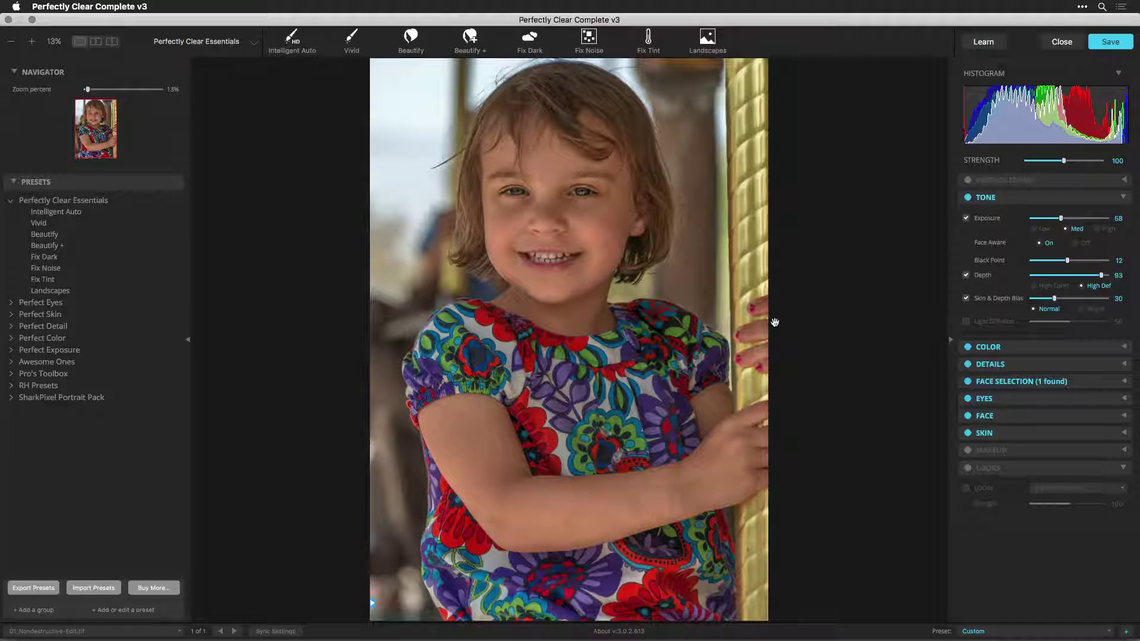
- Set Depth to High Contrast, Skin & Depth Bias to Bright at 54, and turn on Light Diffusion
{"action": "left_click", "coordinate": [1055, 287]}
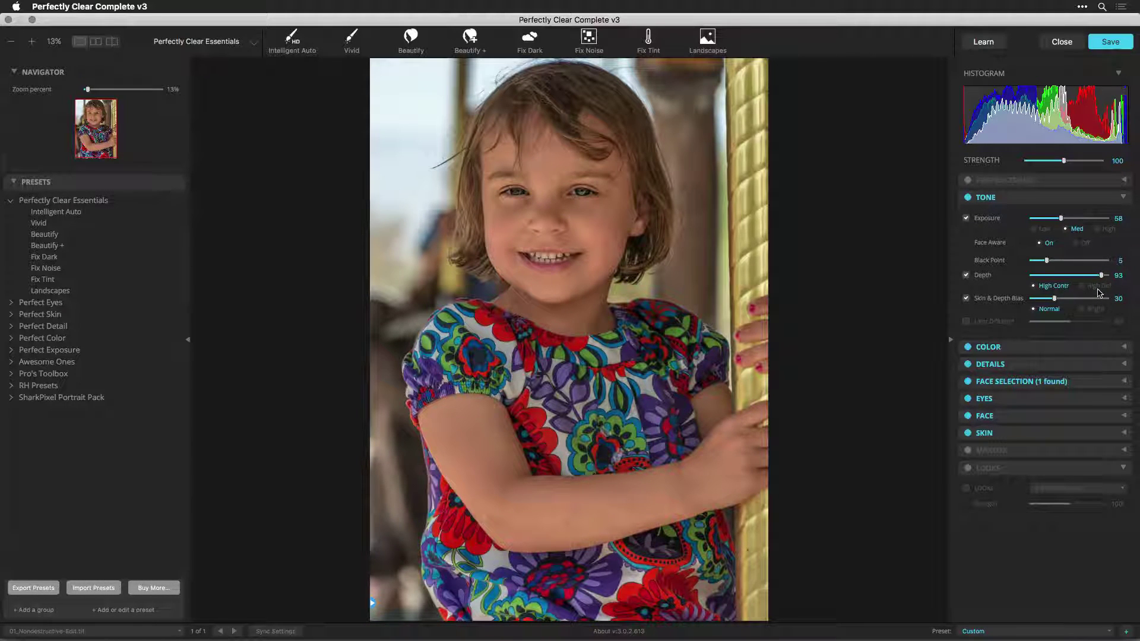
{"action": "left_click", "coordinate": [629, 314]}
{"action": "left_click", "coordinate": [1083, 309]}
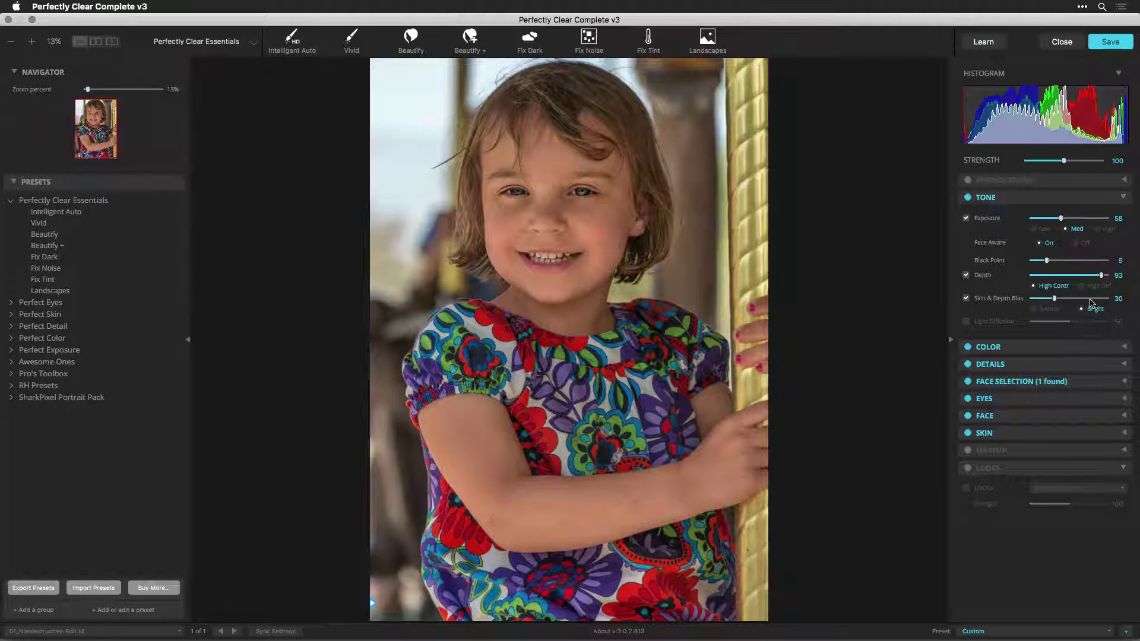
{"action": "left_click", "coordinate": [1091, 298]}
{"action": "left_click_drag", "start_coordinate": [1092, 300], "coordinate": [1073, 304]}
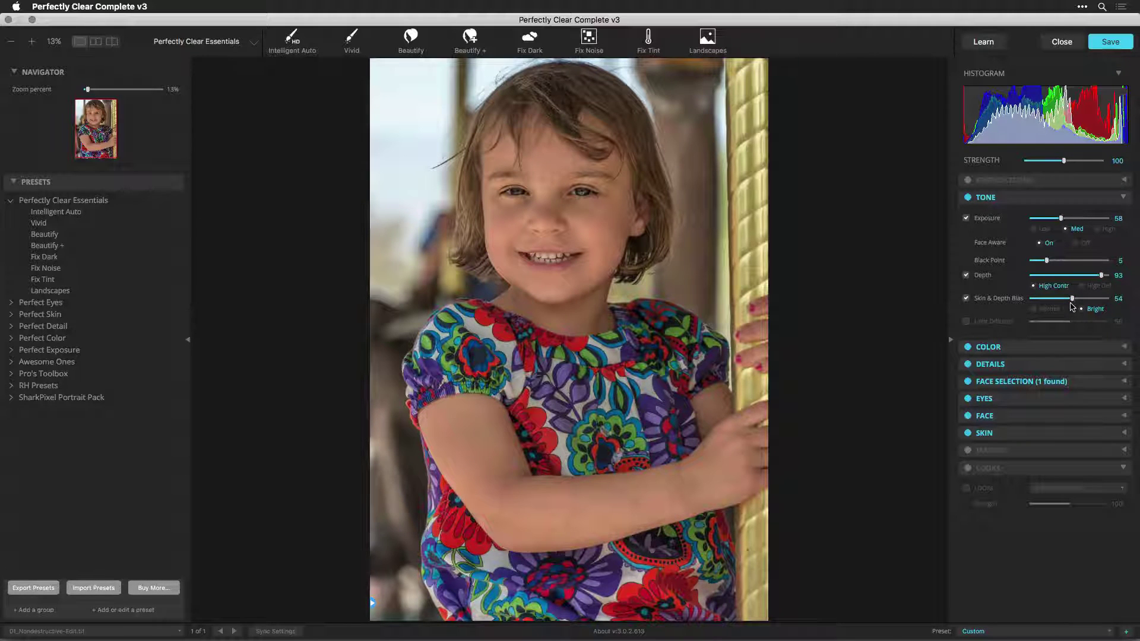
{"action": "left_click", "coordinate": [661, 220]}
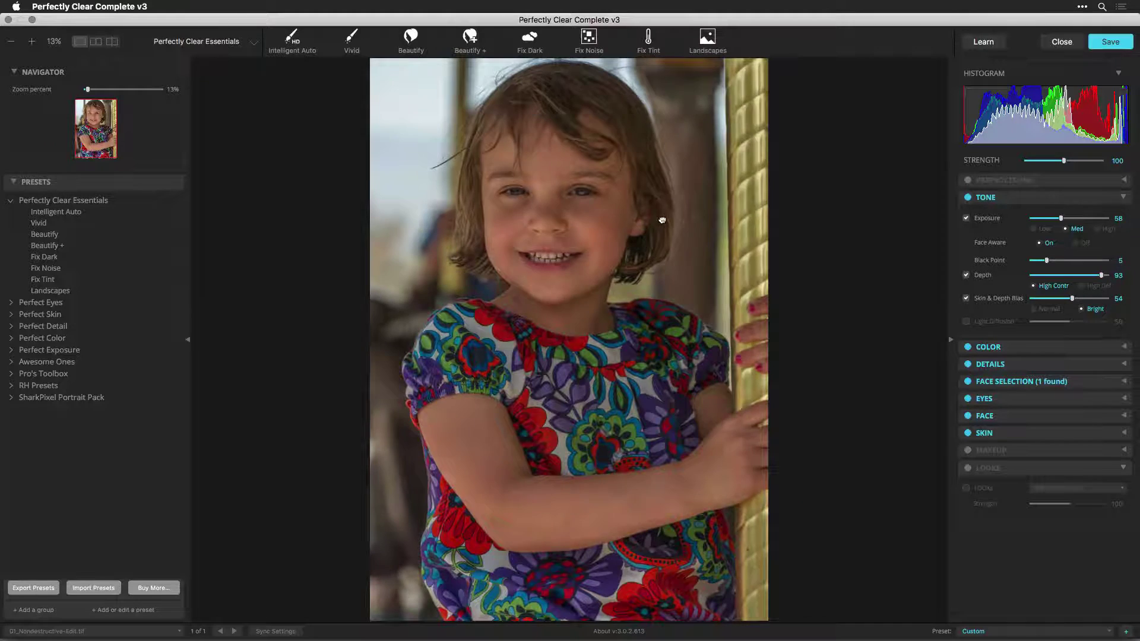
{"action": "left_click", "coordinate": [966, 321]}
{"action": "left_click_drag", "start_coordinate": [1071, 323], "coordinate": [1080, 323]}
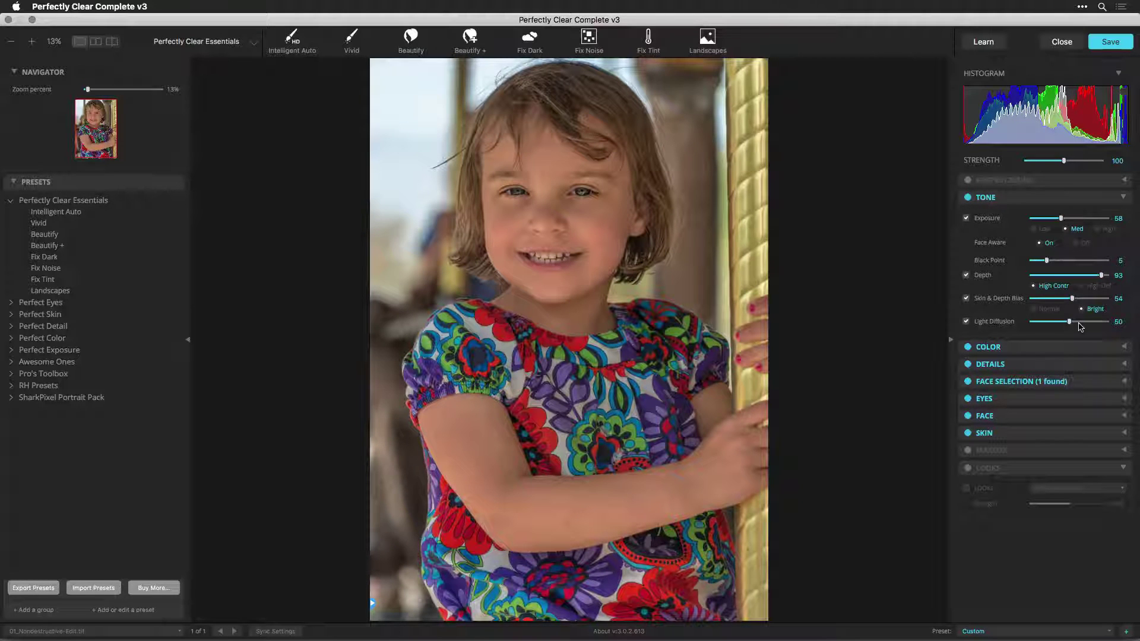
- Raise Color Restore to 46 and compare against the original colours
{"action": "left_click", "coordinate": [1001, 198]}
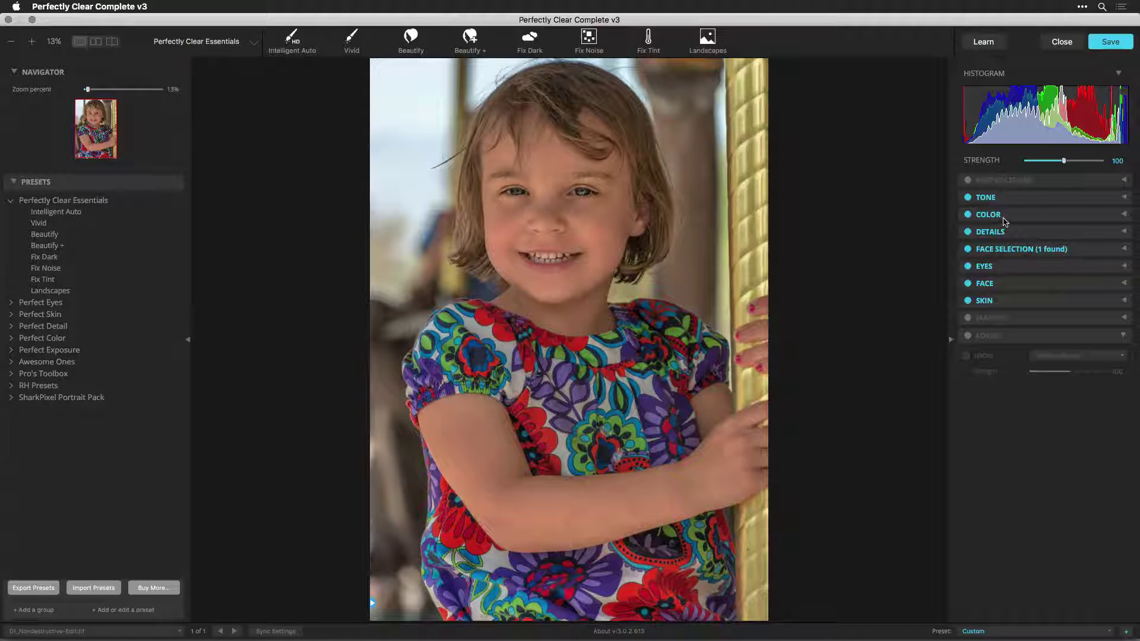
{"action": "left_click", "coordinate": [1018, 217]}
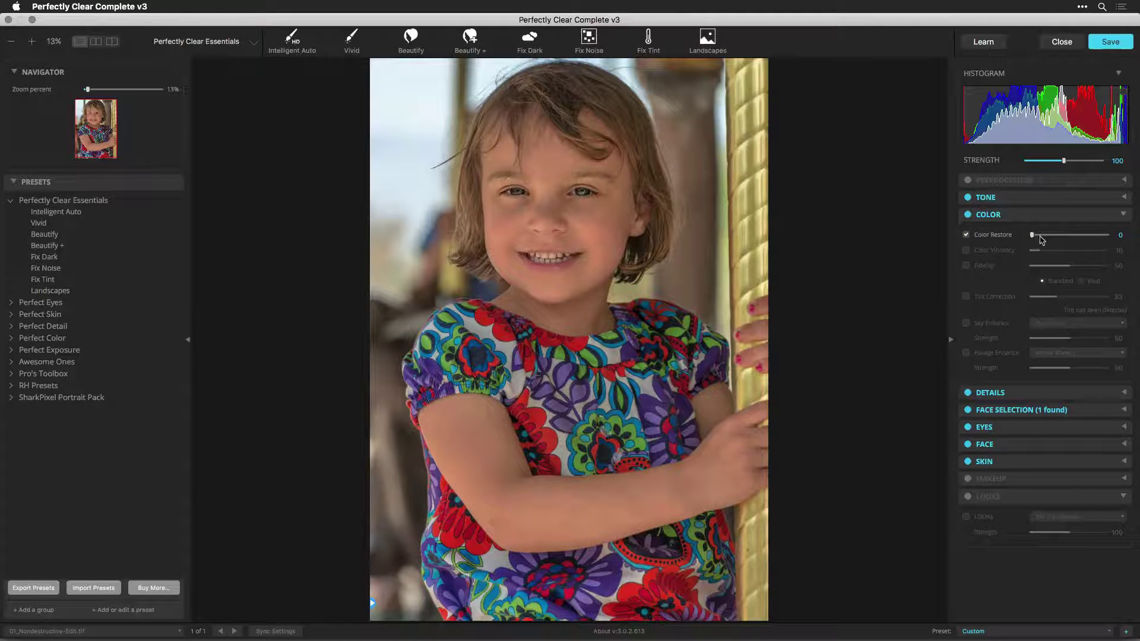
{"action": "left_click_drag", "start_coordinate": [1043, 240], "coordinate": [1049, 238]}
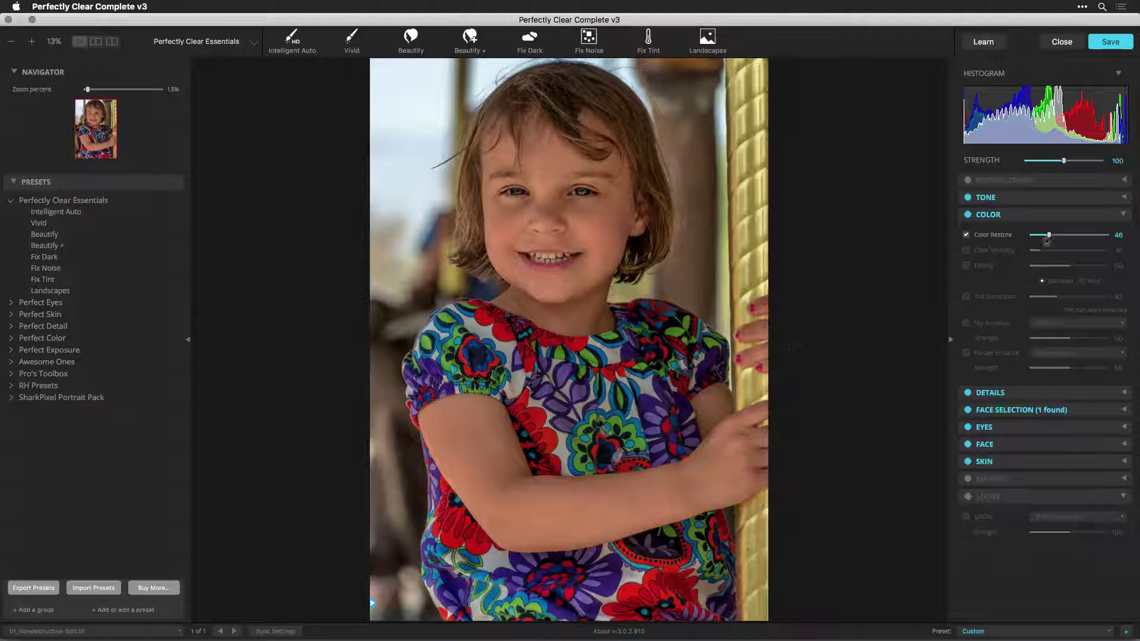
{"action": "left_click", "coordinate": [659, 387]}
- Turn on Fidelity at about 33, comparing it off and on
{"action": "left_click", "coordinate": [966, 265]}
{"action": "left_click", "coordinate": [1056, 265]}
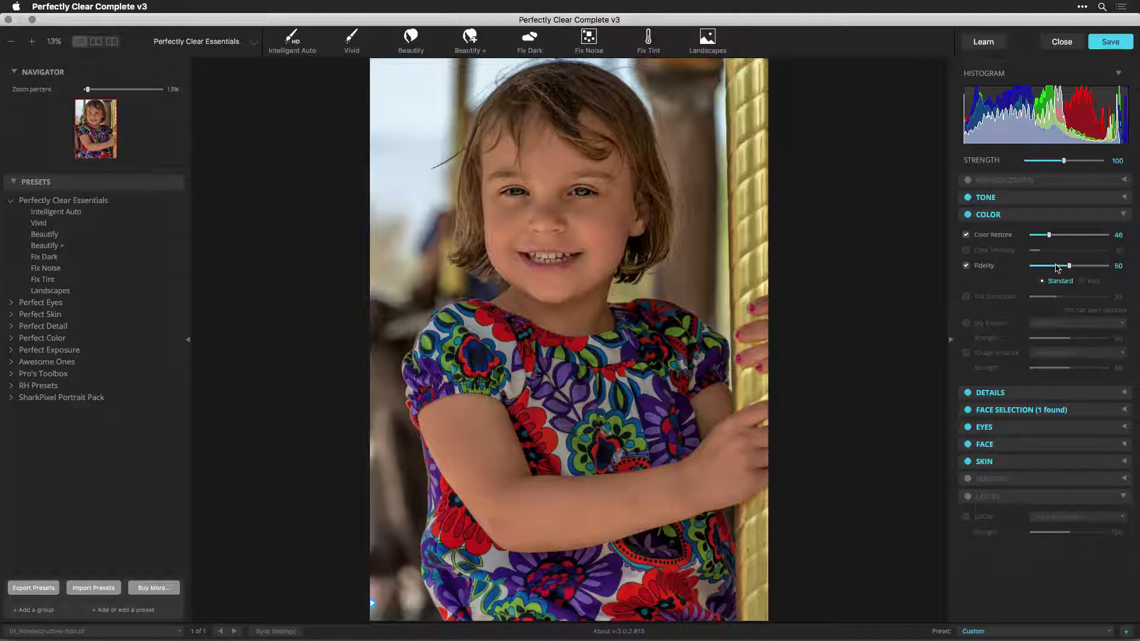
{"action": "left_click", "coordinate": [968, 266]}
{"action": "left_click", "coordinate": [974, 265]}
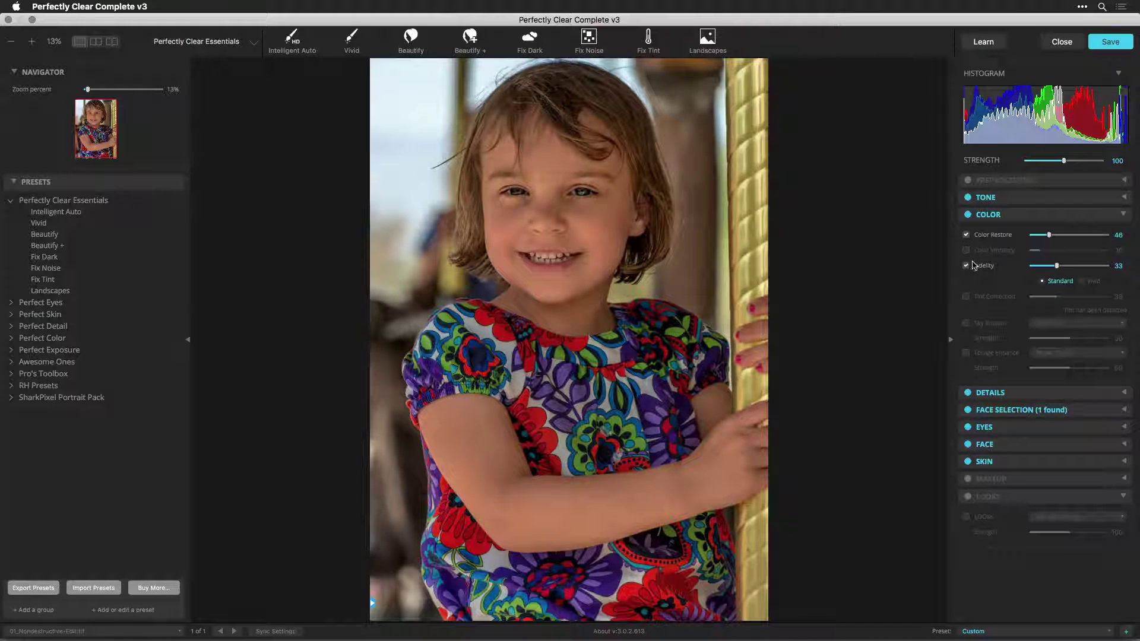
{"action": "left_click", "coordinate": [968, 266]}
{"action": "left_click", "coordinate": [968, 267]}
{"action": "left_click_drag", "start_coordinate": [1066, 265], "coordinate": [1078, 266]}
{"action": "left_click", "coordinate": [1027, 215]}
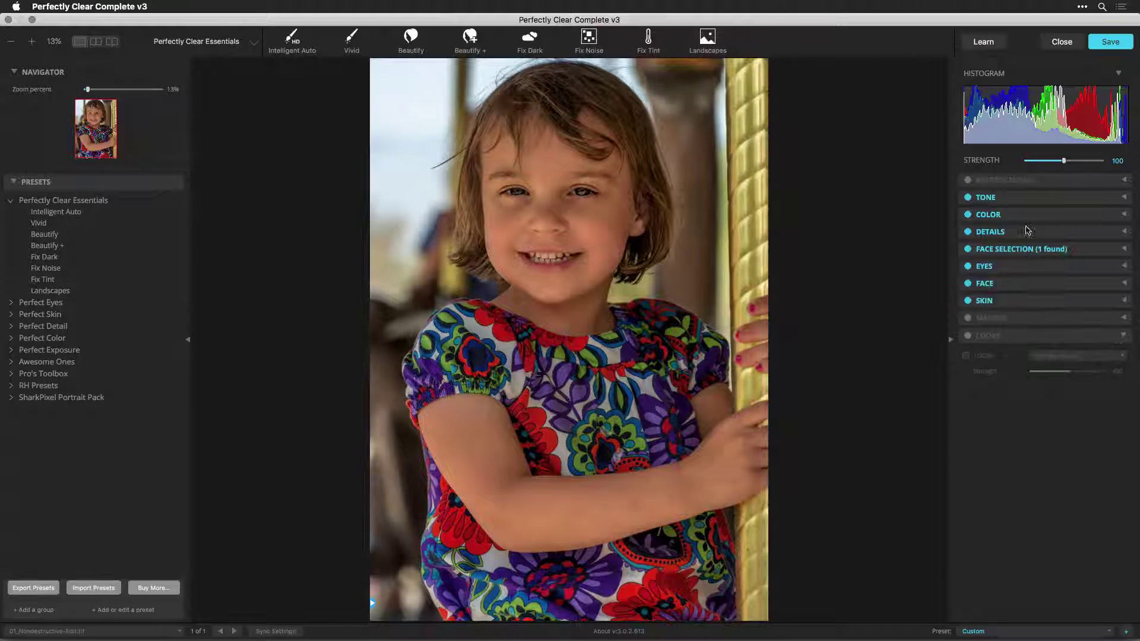
{"action": "left_click", "coordinate": [1028, 230]}
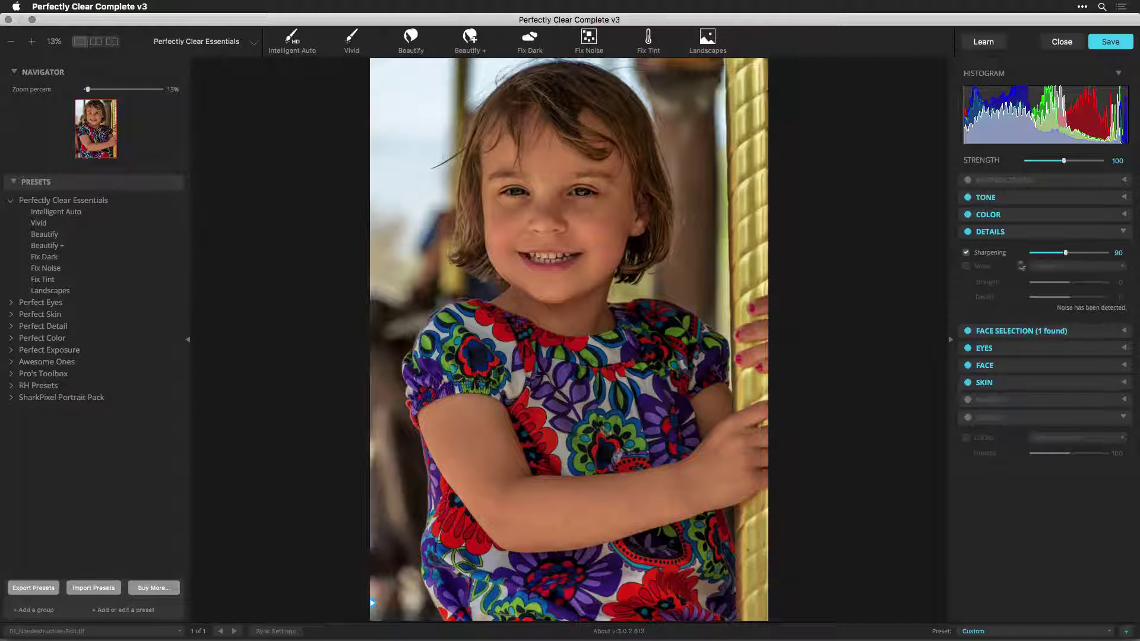
- Turn on Noise Reduction and zoom in on the girl's detected face
{"action": "left_click", "coordinate": [987, 267]}
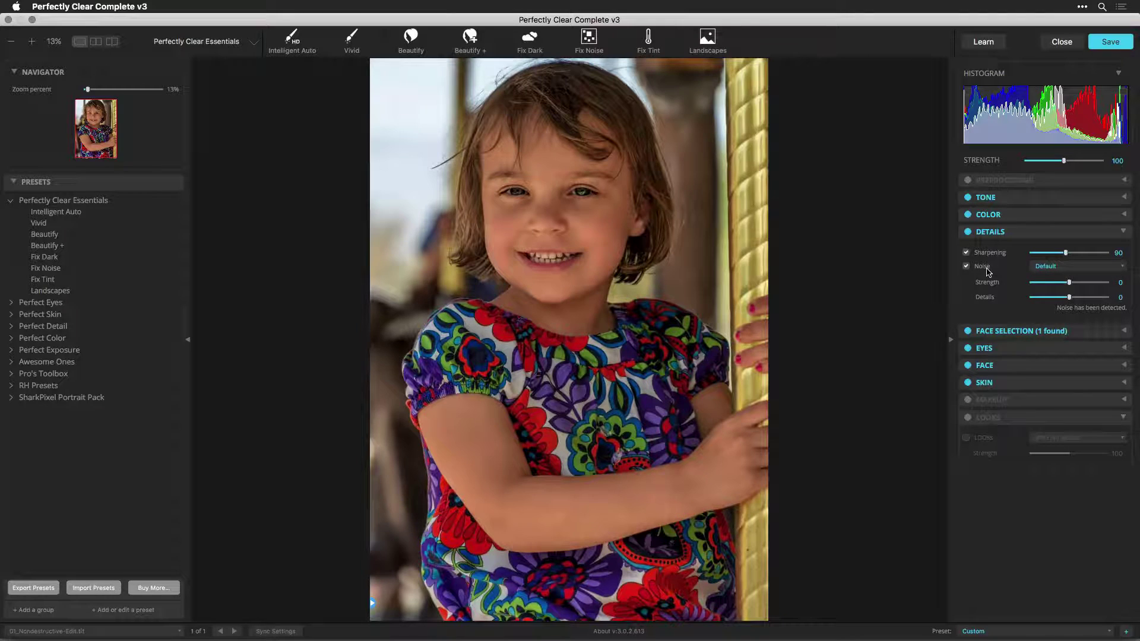
{"action": "left_click", "coordinate": [1013, 235]}
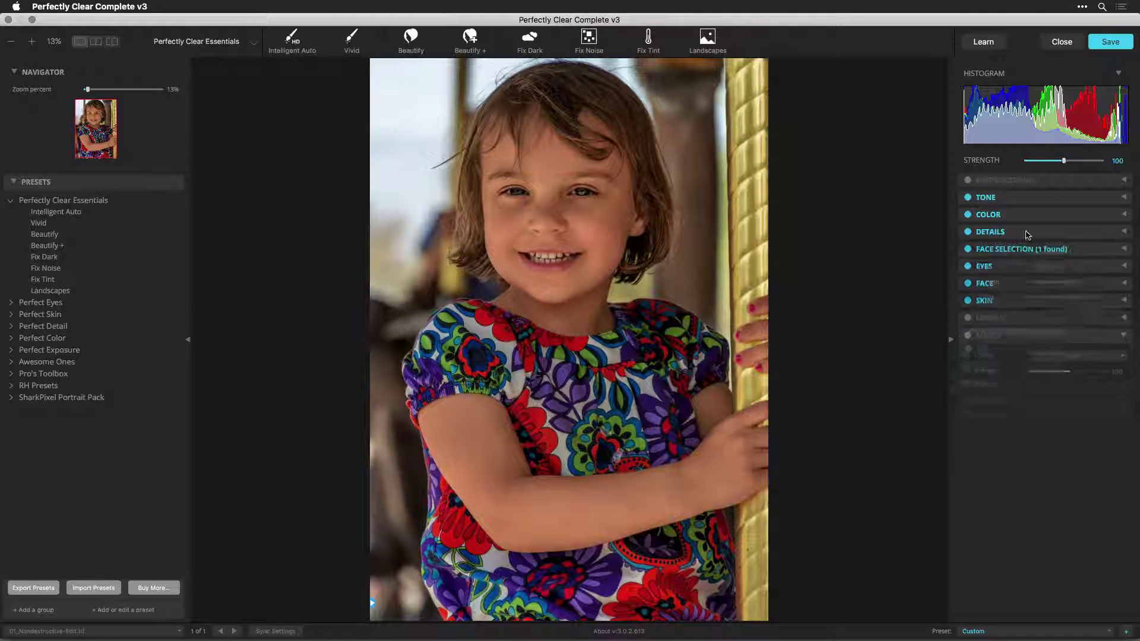
{"action": "left_click", "coordinate": [1072, 255]}
{"action": "left_click", "coordinate": [990, 289]}
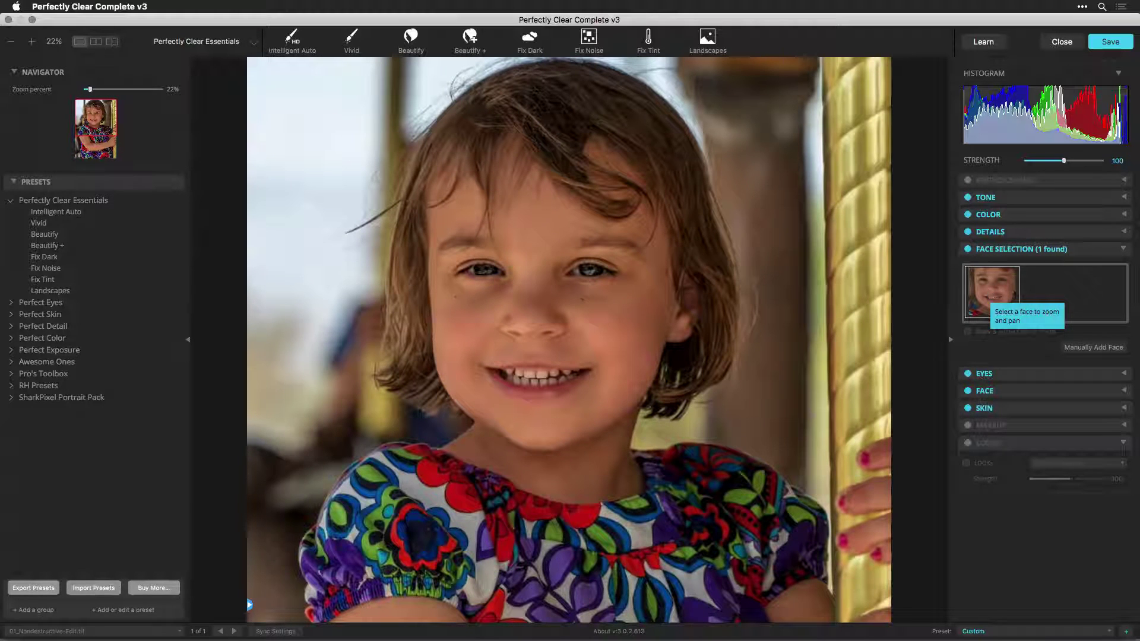
- Fine-tune Eye Enhance to 76, comparing the eyes with it off and on
{"action": "left_click", "coordinate": [1048, 252]}
{"action": "left_click_drag", "start_coordinate": [1082, 296], "coordinate": [1090, 295]}
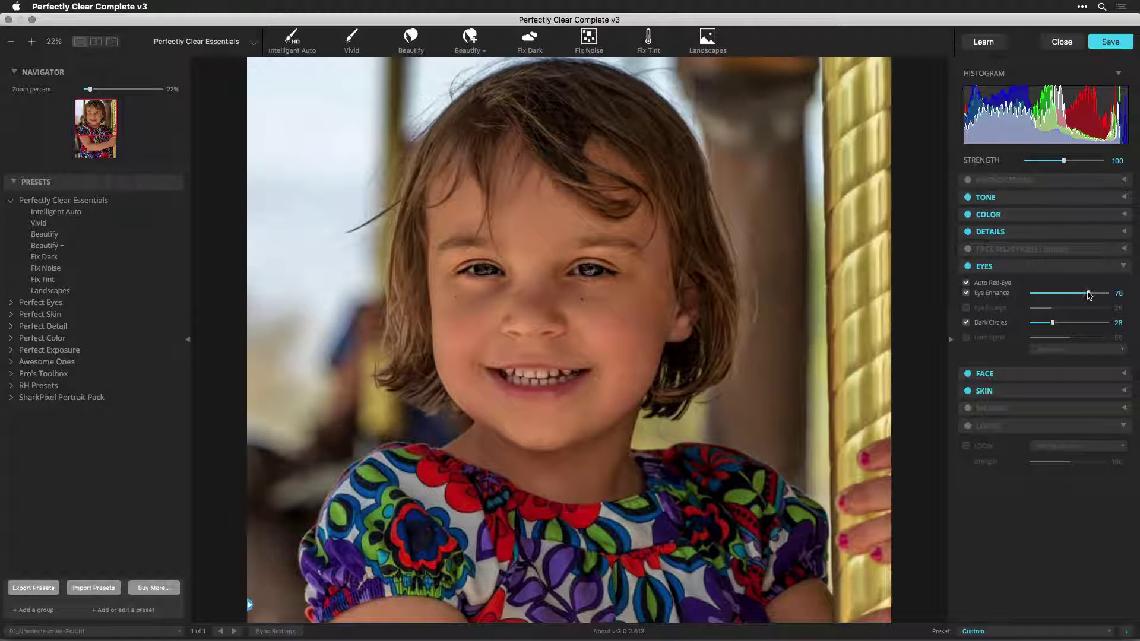
{"action": "left_click", "coordinate": [976, 297]}
{"action": "left_click", "coordinate": [977, 297]}
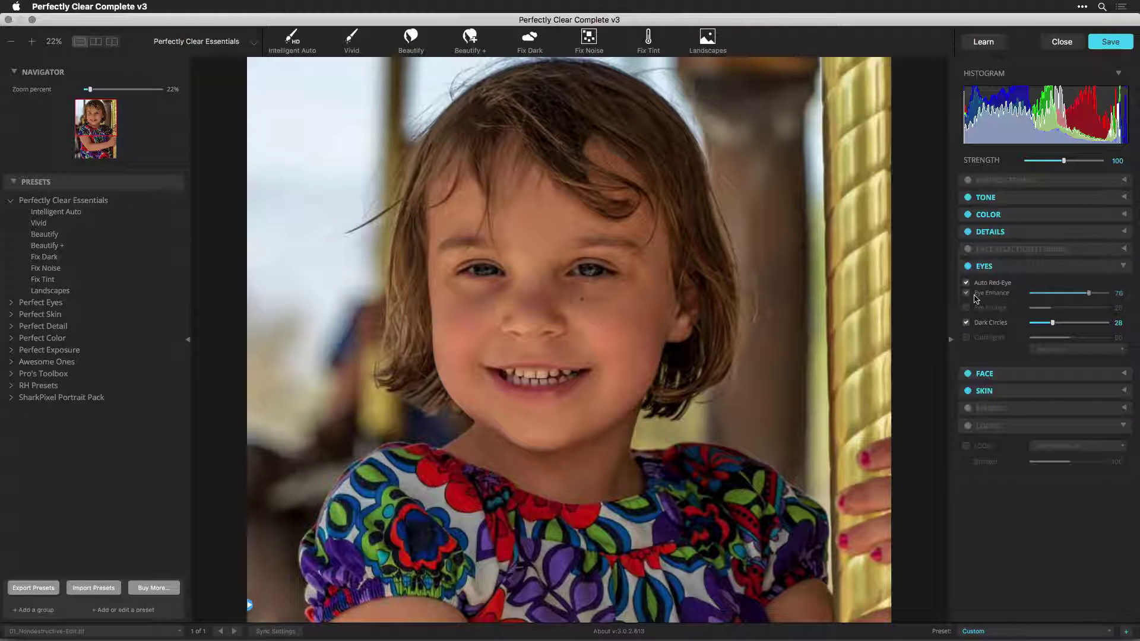
{"action": "left_click", "coordinate": [976, 298]}
{"action": "left_click", "coordinate": [976, 298]}
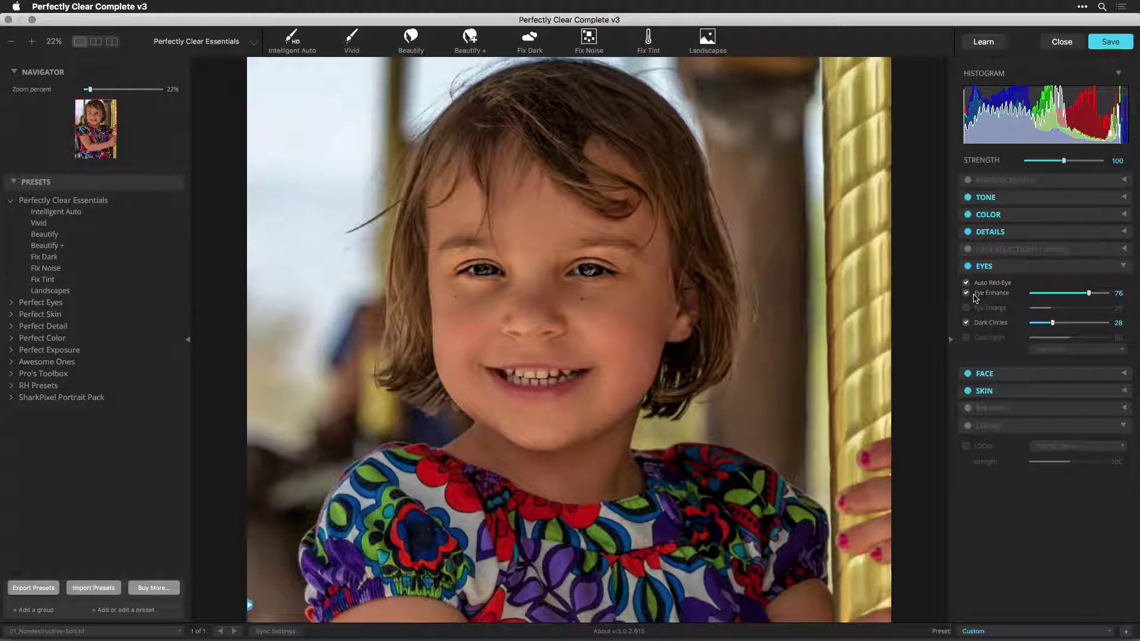
- Turn on Eye Enlarge and set it to 60
{"action": "left_click", "coordinate": [980, 308]}
{"action": "left_click_drag", "start_coordinate": [1049, 308], "coordinate": [1074, 309]}
{"action": "left_click", "coordinate": [987, 310]}
{"action": "left_click", "coordinate": [987, 310]}
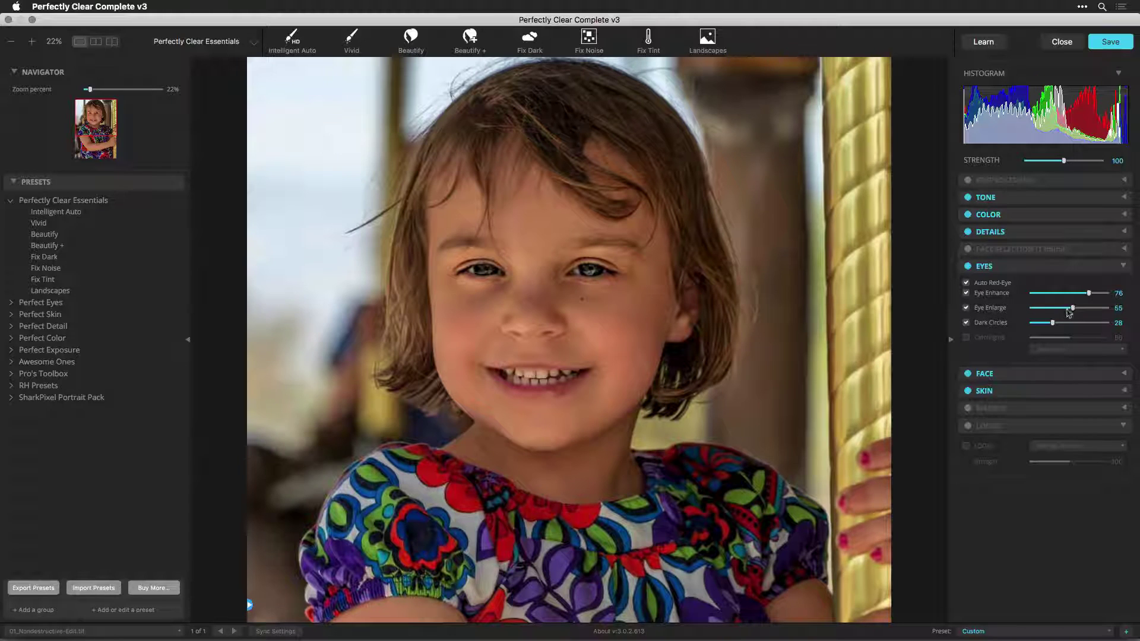
{"action": "left_click_drag", "start_coordinate": [1082, 309], "coordinate": [1078, 310]}
- Raise the Dark Circles correction to 63, comparing it off and on
{"action": "left_click", "coordinate": [1072, 323]}
{"action": "left_click_drag", "start_coordinate": [1072, 323], "coordinate": [1079, 324]}
{"action": "left_click", "coordinate": [988, 323]}
{"action": "left_click", "coordinate": [987, 328]}
{"action": "left_click", "coordinate": [985, 266]}
{"action": "left_click", "coordinate": [1002, 302]}
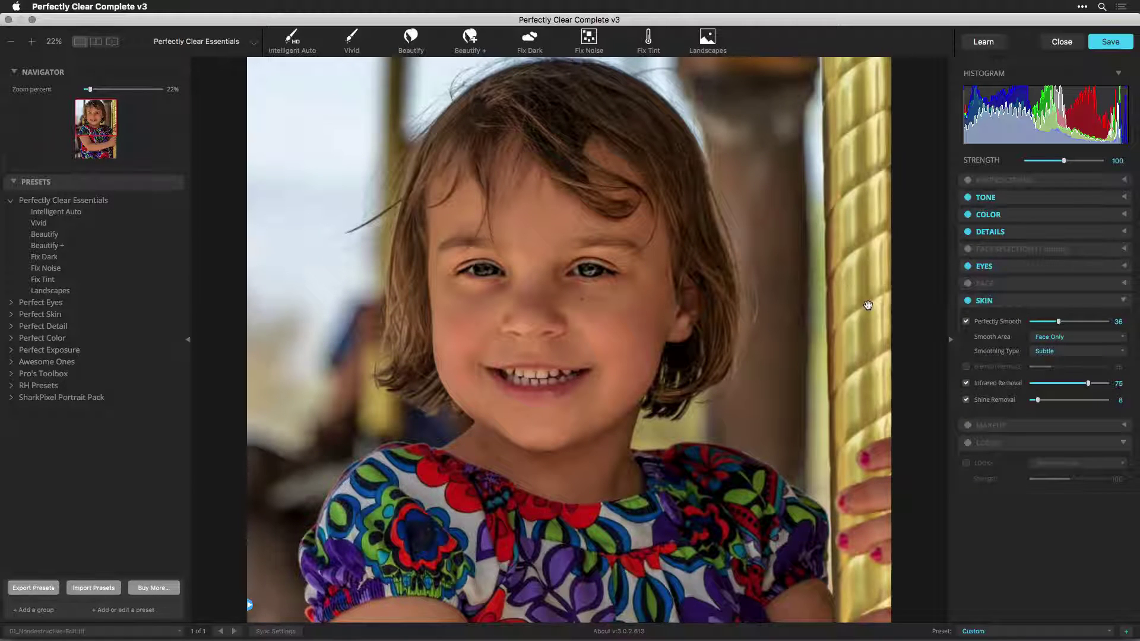
- Inspect the face at 100% and set Perfectly Smooth to 11 over the Full Body
{"action": "key", "text": "super+minus"}
{"action": "key", "text": "super+1"}
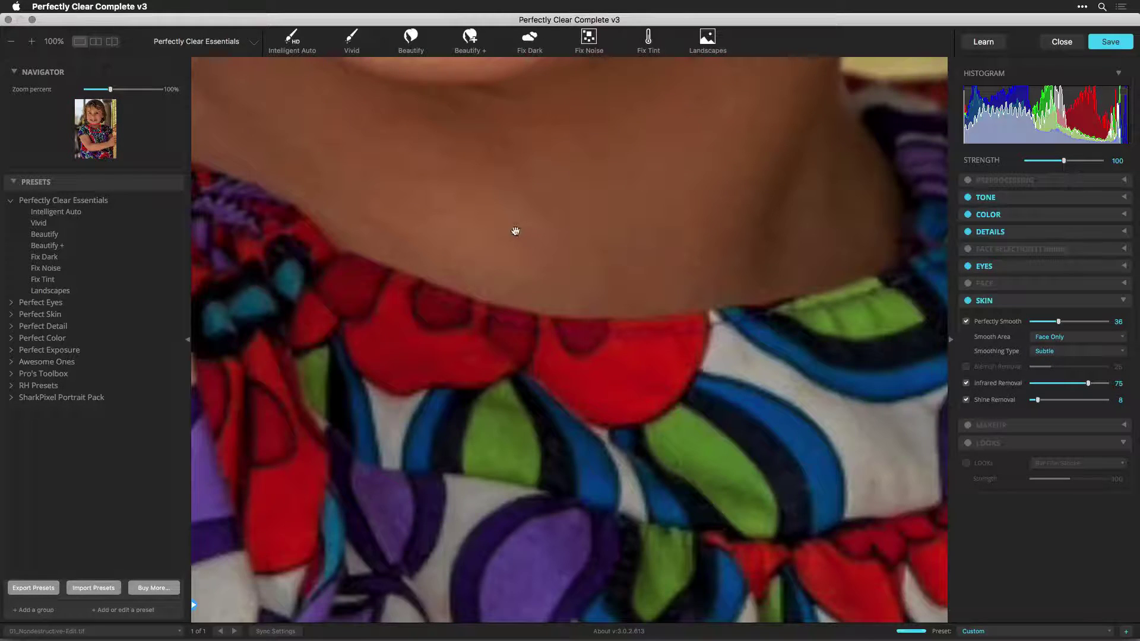
{"action": "left_click_drag", "start_coordinate": [527, 158], "coordinate": [616, 517]}
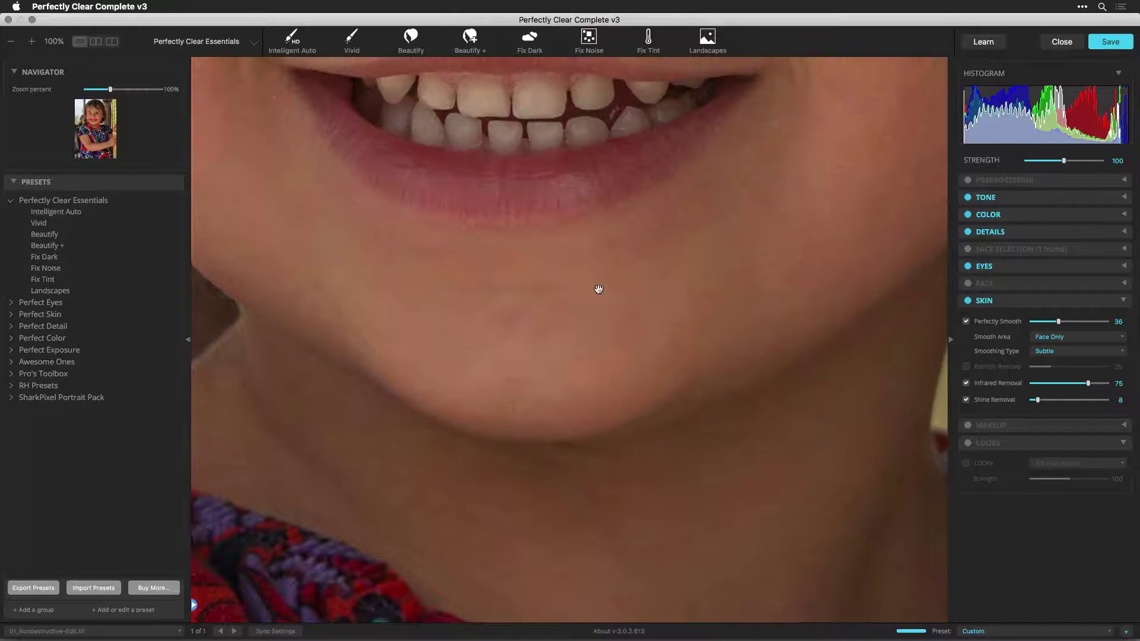
{"action": "left_click_drag", "start_coordinate": [600, 287], "coordinate": [428, 515]}
{"action": "left_click_drag", "start_coordinate": [640, 240], "coordinate": [512, 462]}
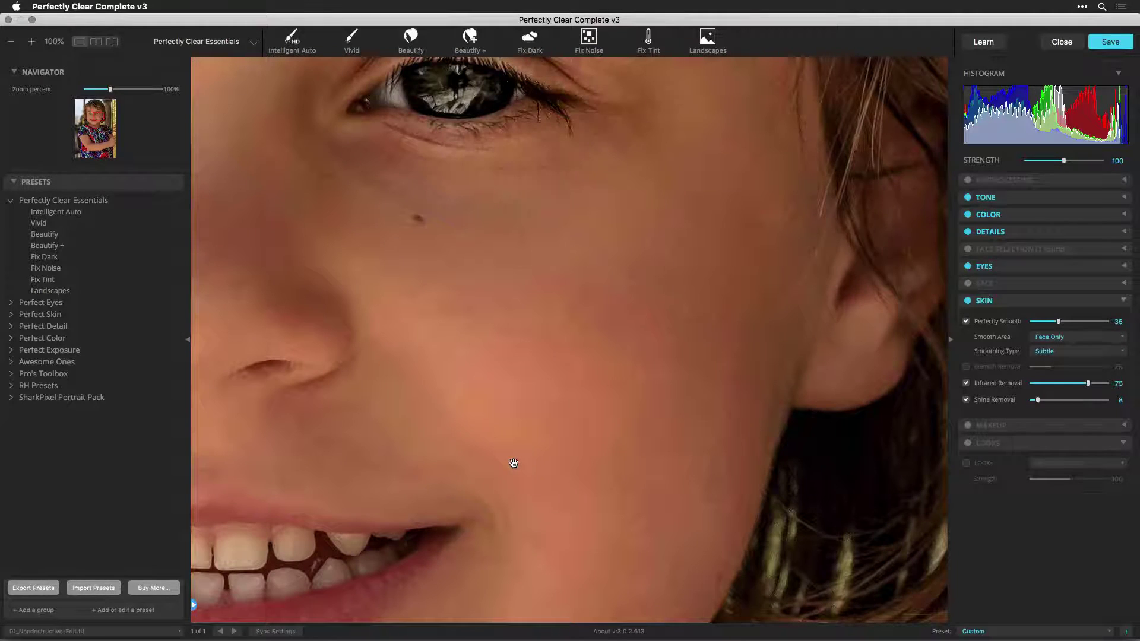
{"action": "left_click", "coordinate": [1040, 322]}
{"action": "left_click", "coordinate": [1060, 343]}
{"action": "left_click", "coordinate": [1058, 348]}
- Set Shine Removal to 51 and Blemish Removal on at 13, then compare with the original
{"action": "left_click_drag", "start_coordinate": [1053, 403], "coordinate": [1071, 403]}
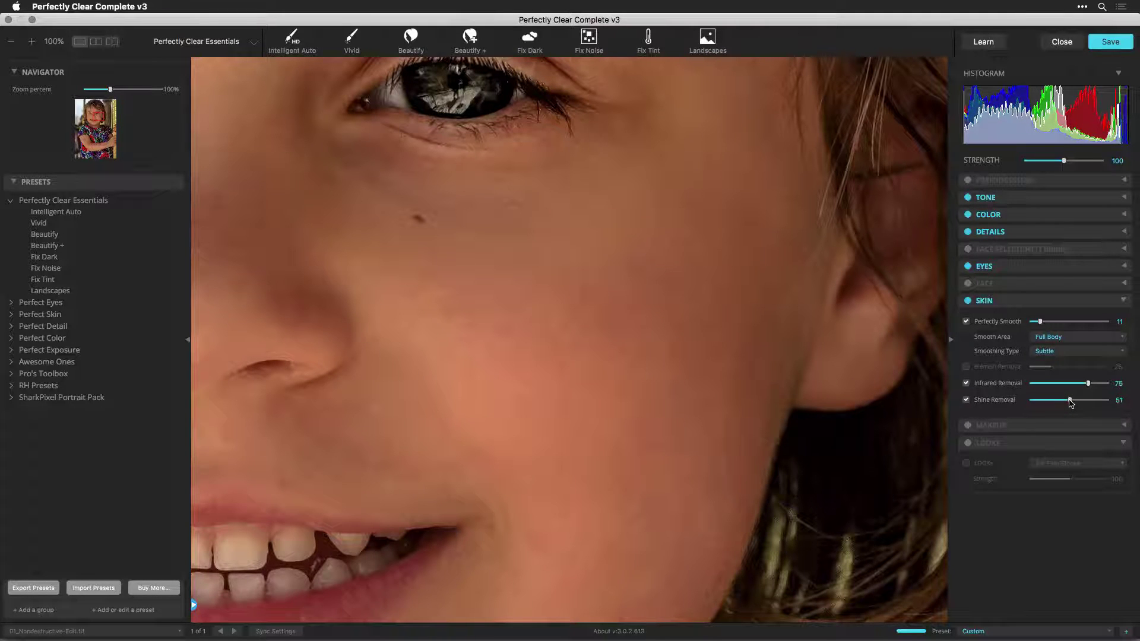
{"action": "left_click", "coordinate": [991, 368]}
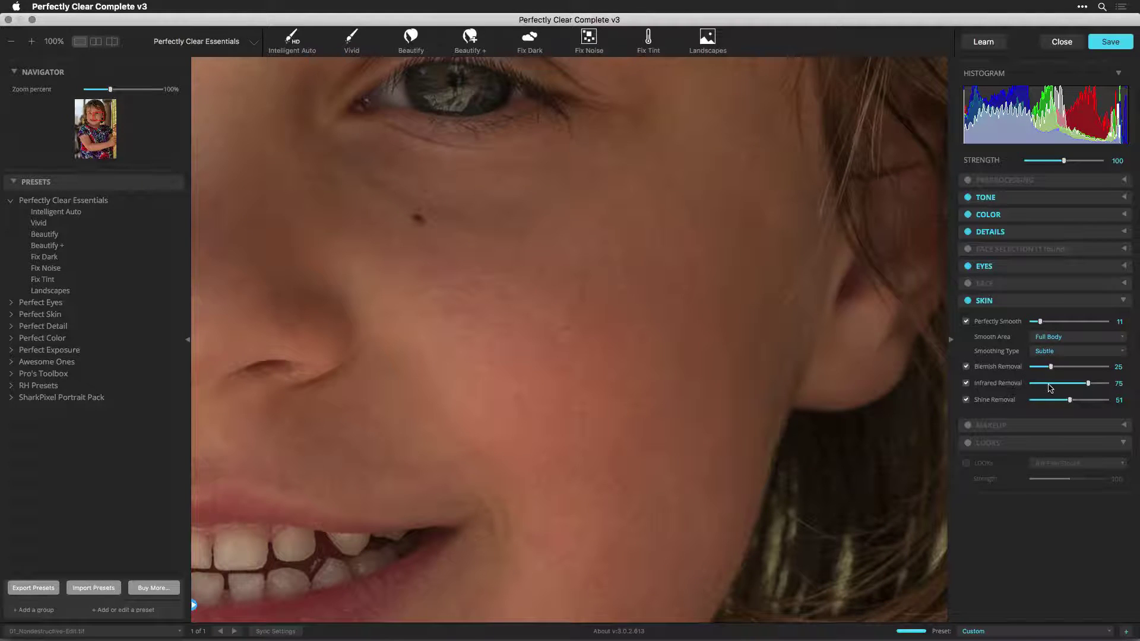
{"action": "left_click_drag", "start_coordinate": [1051, 367], "coordinate": [1042, 368]}
{"action": "key", "text": "super+0"}
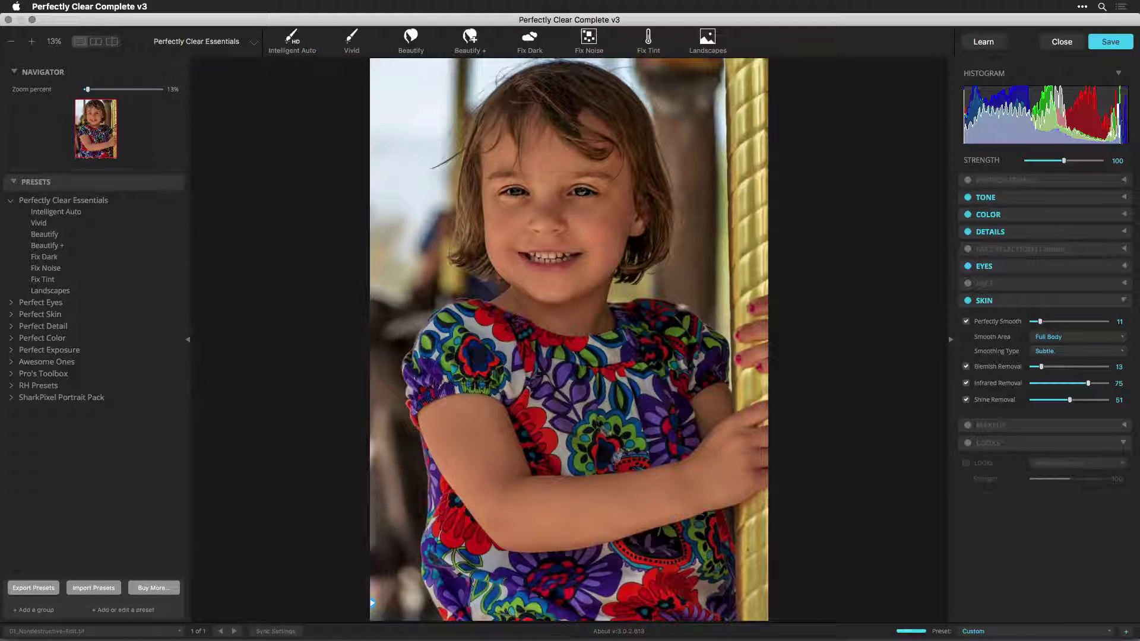
{"action": "left_click", "coordinate": [599, 267]}
- Turn on Blush at about 20, comparing the makeup corrections off and on
{"action": "left_click", "coordinate": [1013, 301]}
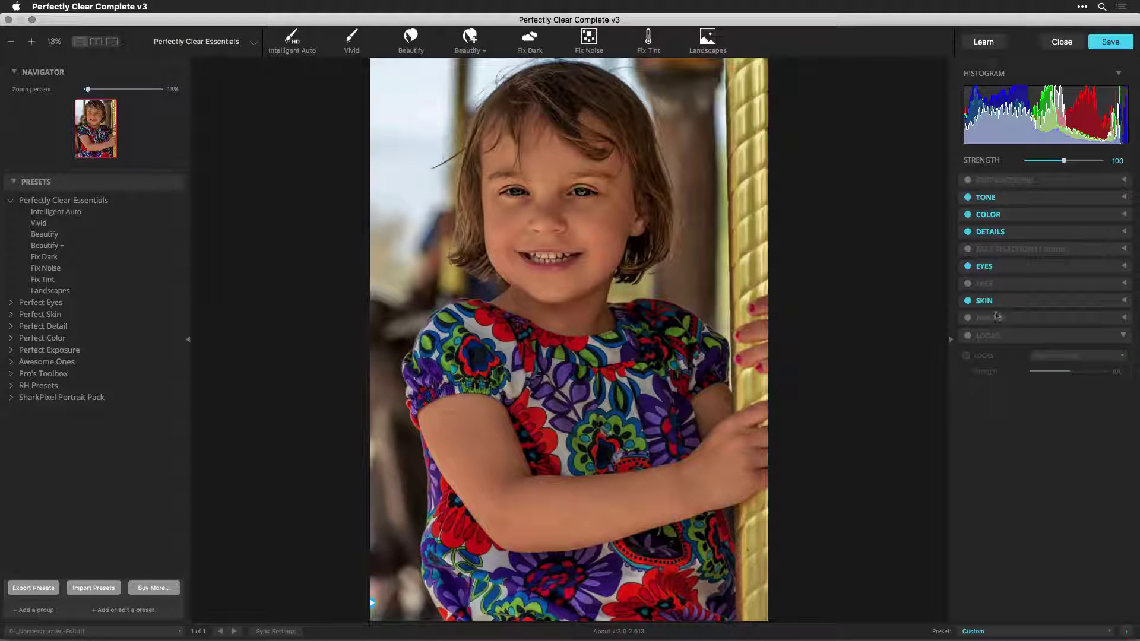
{"action": "left_click", "coordinate": [1027, 321]}
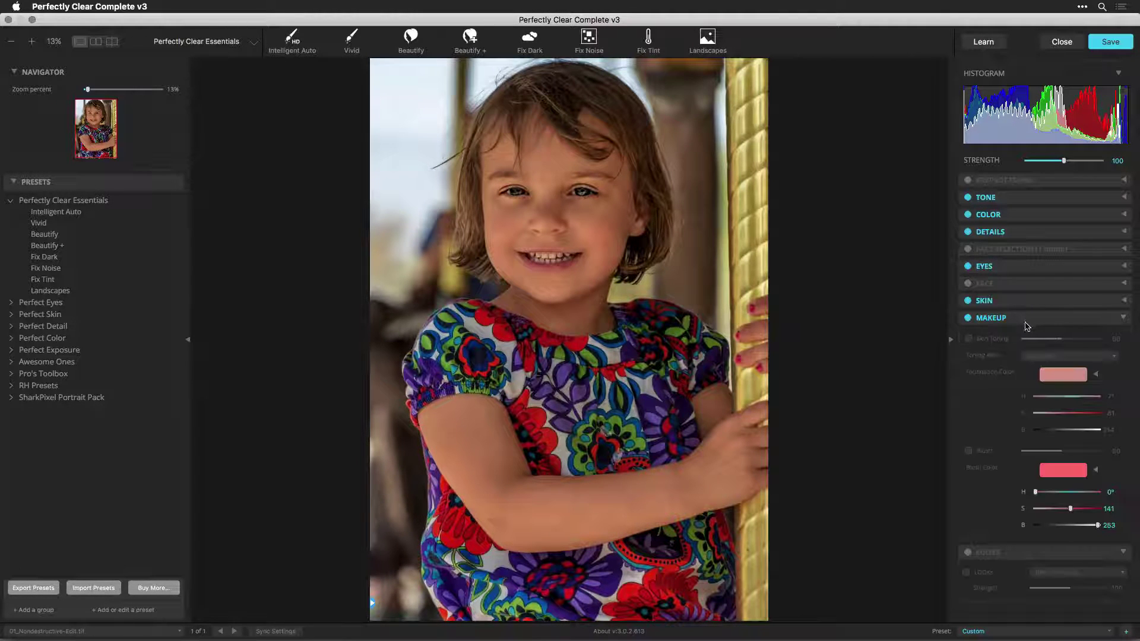
{"action": "left_click", "coordinate": [974, 454]}
{"action": "left_click_drag", "start_coordinate": [1061, 452], "coordinate": [1039, 453]}
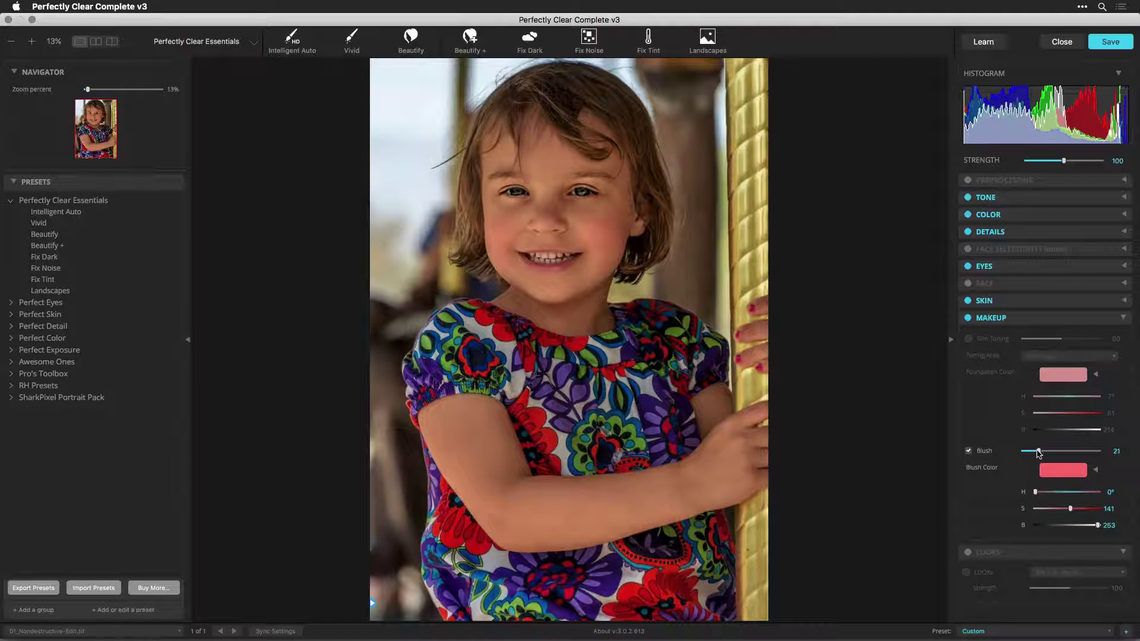
{"action": "left_click", "coordinate": [968, 319]}
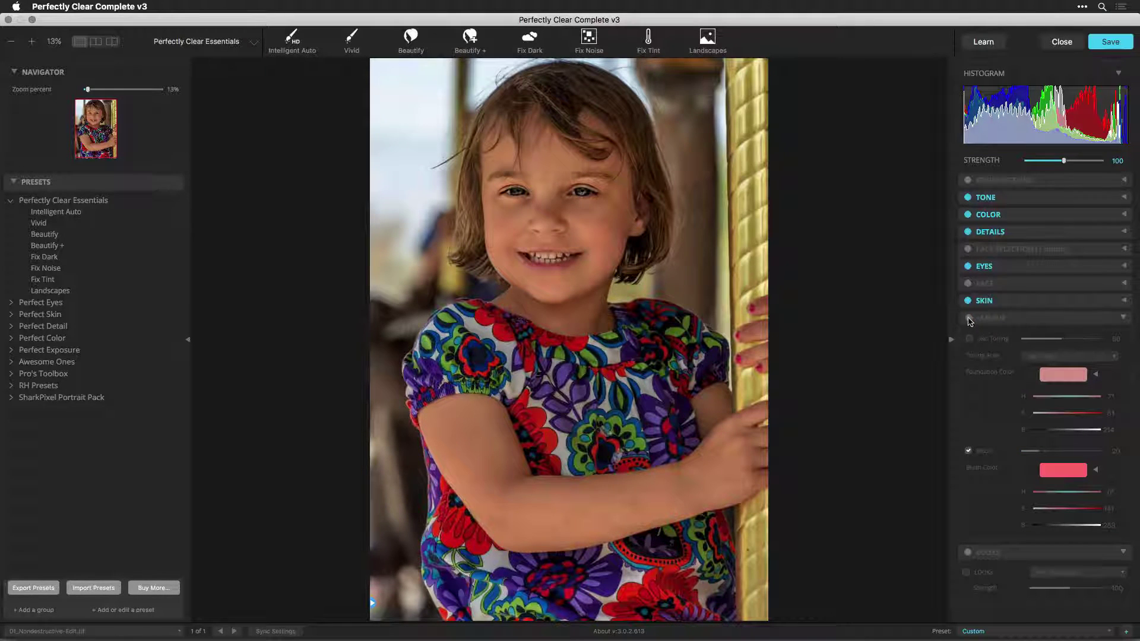
{"action": "left_click", "coordinate": [969, 319]}
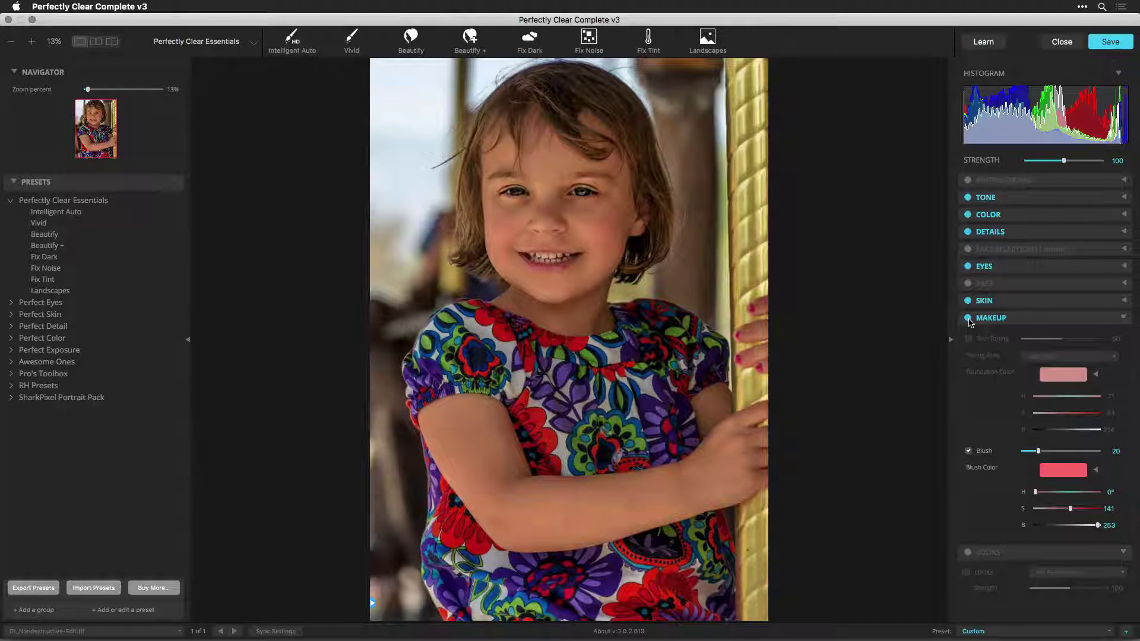
- Set Skin Toning to 35 over the Full Body and save the portrait back to Lightroom
{"action": "left_click", "coordinate": [984, 341]}
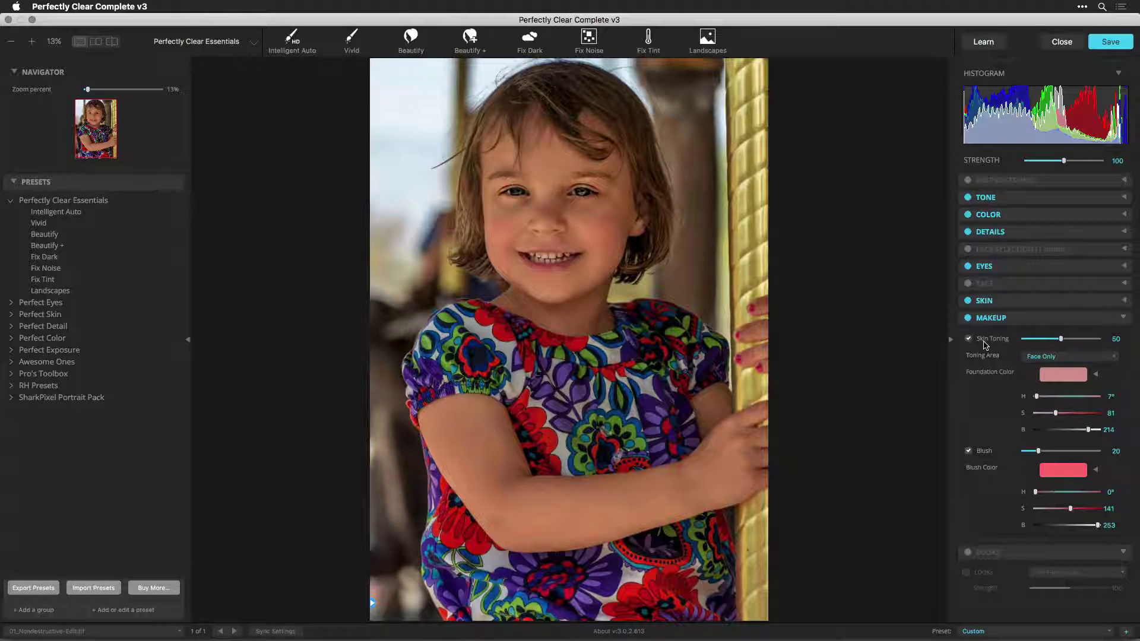
{"action": "left_click", "coordinate": [1034, 338]}
{"action": "left_click", "coordinate": [1047, 358]}
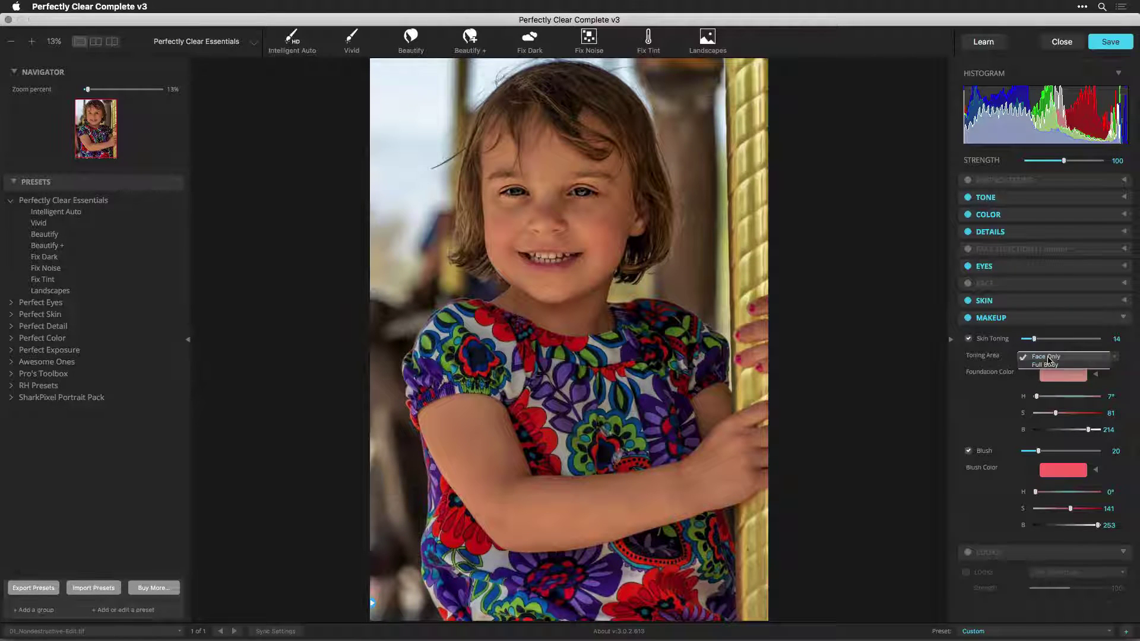
{"action": "left_click", "coordinate": [1046, 364]}
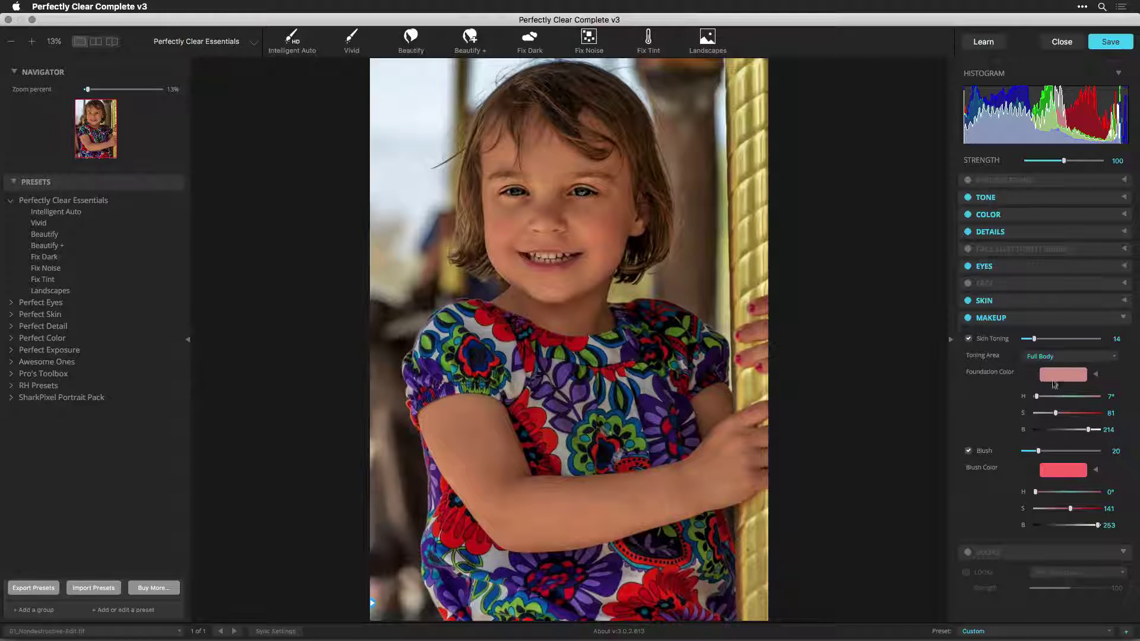
{"action": "left_click", "coordinate": [1047, 339]}
{"action": "left_click", "coordinate": [1049, 339]}
{"action": "left_click", "coordinate": [1110, 41]}
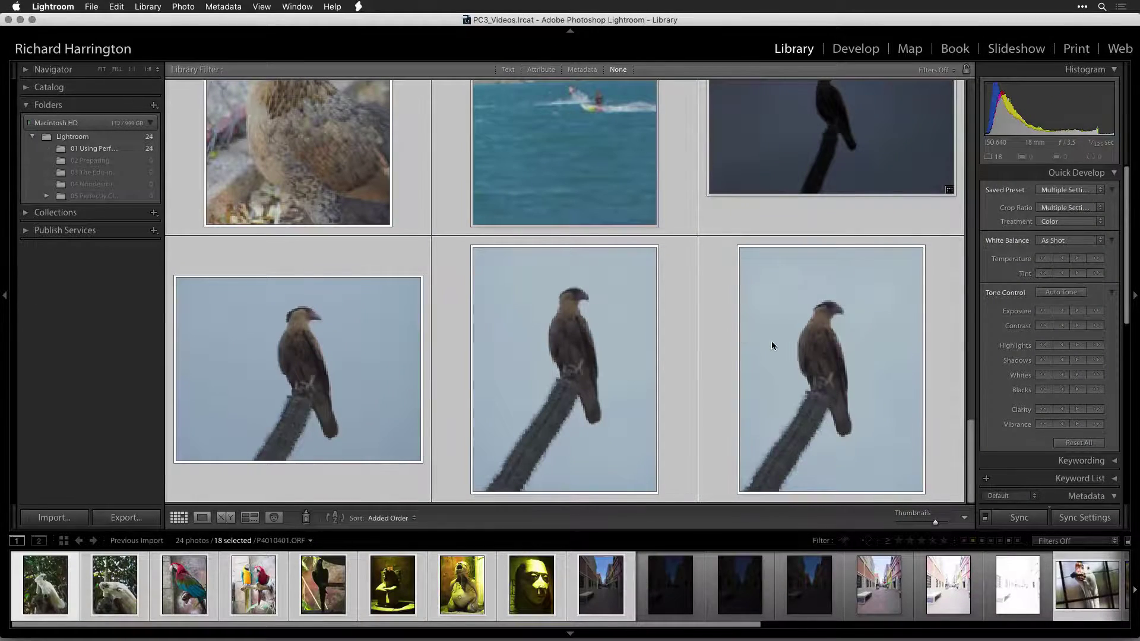
- Export the 18 selected photos via File > Export to Perfectly Clear Complete v3 and show its preset groups
{"action": "scroll", "coordinate": [772, 343], "scroll_direction": "up", "scroll_amount": 10}
{"action": "scroll", "coordinate": [771, 345], "scroll_direction": "up", "scroll_amount": 2}
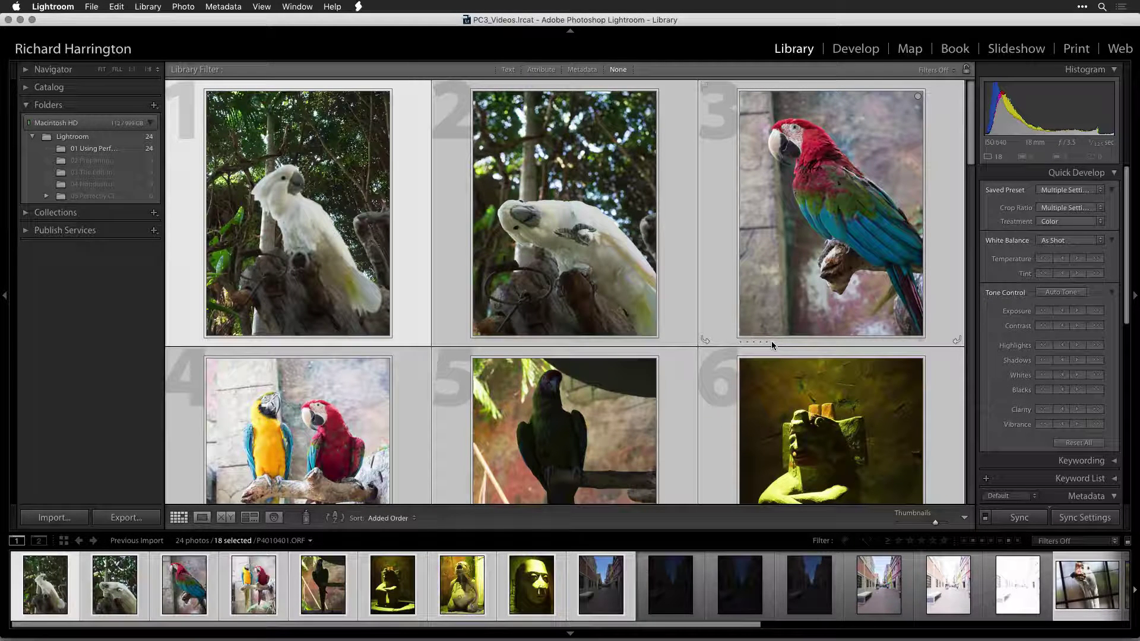
{"action": "left_click", "coordinate": [92, 6]}
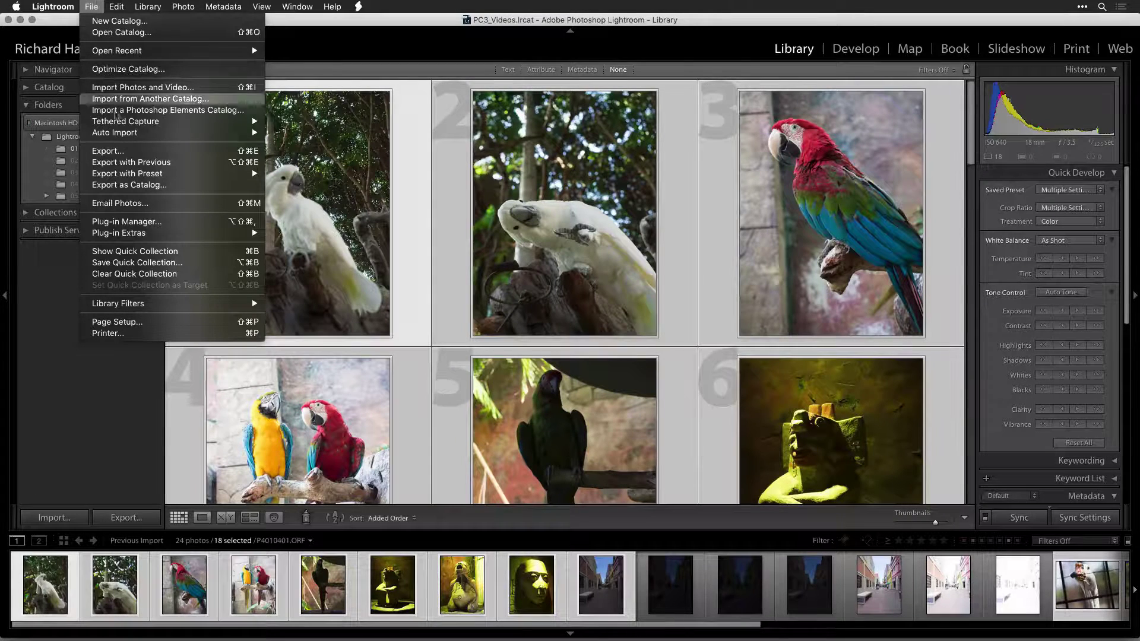
{"action": "left_click", "coordinate": [123, 153]}
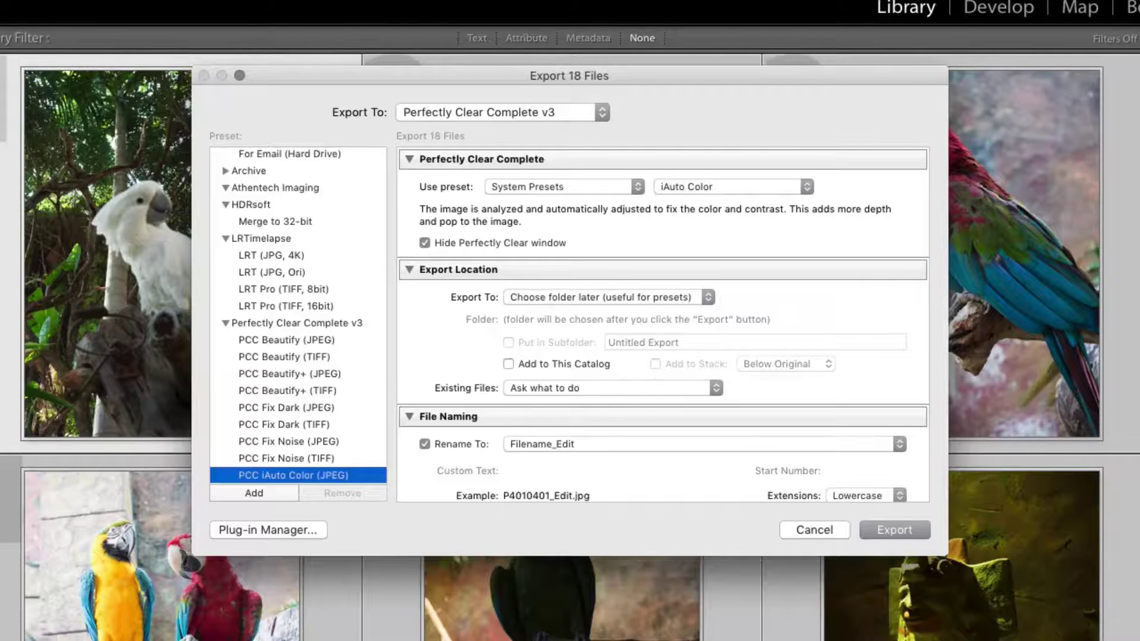
{"action": "left_click", "coordinate": [504, 110]}
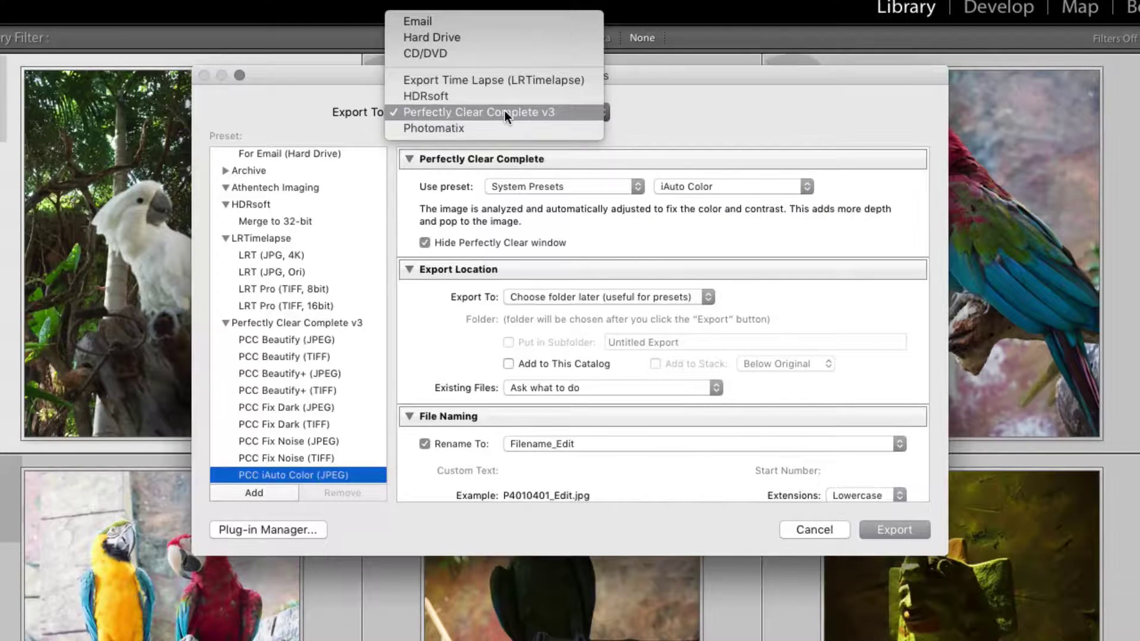
{"action": "left_click", "coordinate": [505, 112]}
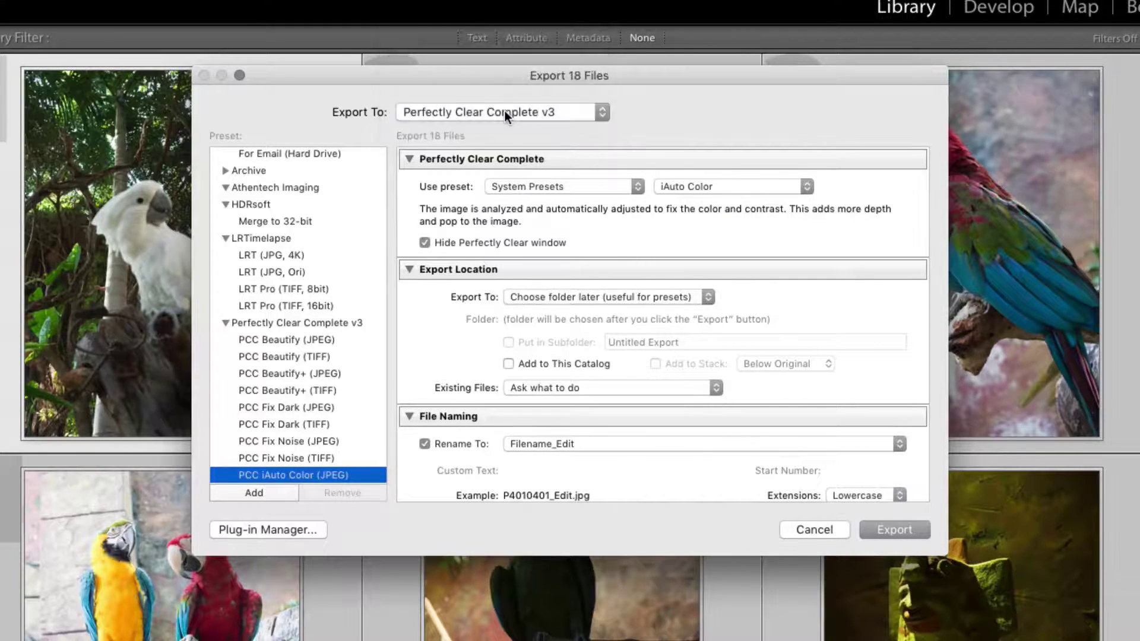
{"action": "left_click", "coordinate": [565, 189]}
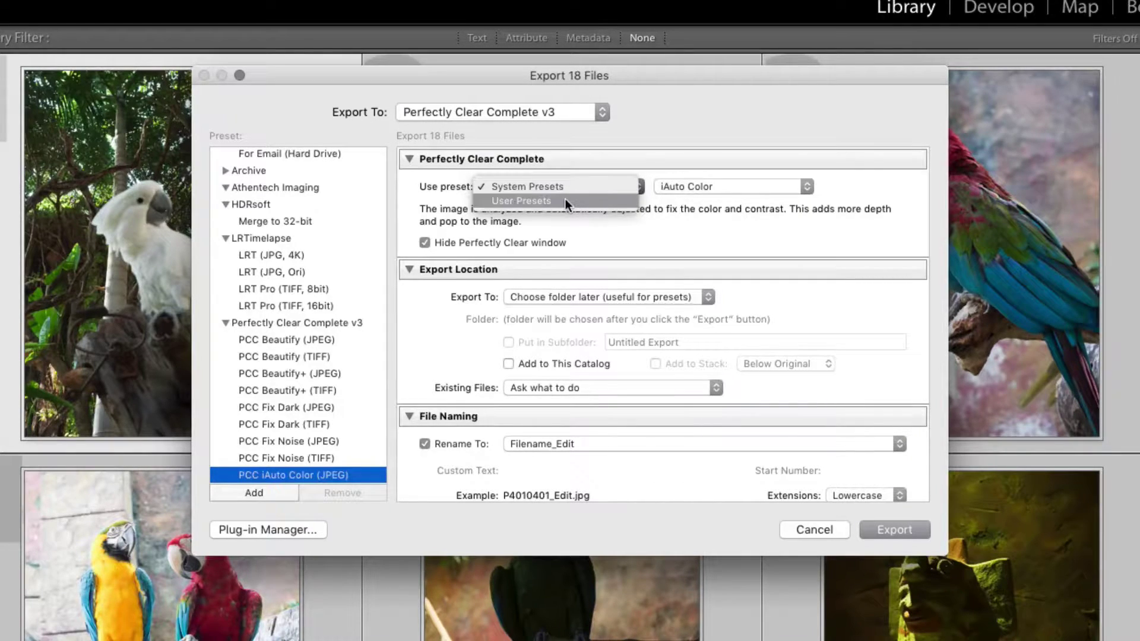